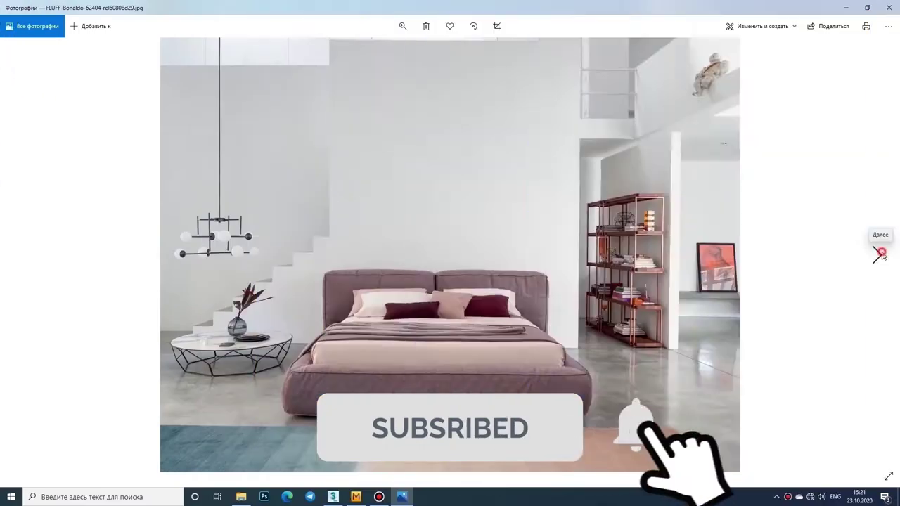
Page forward two bed reference photos to one with an upholstered headboard.
left_click(879, 254)
left_click(879, 254)
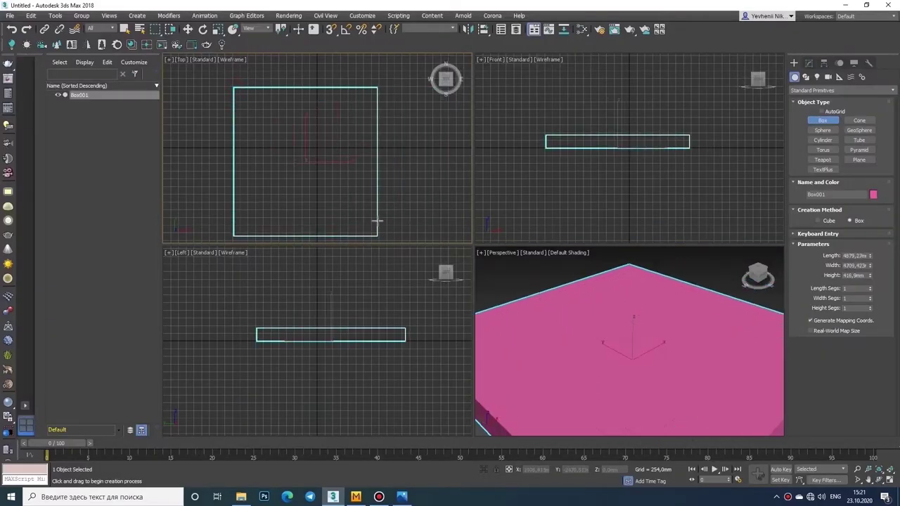
Create the mattress box as an editable poly and chamfer its outer edges 25.4 mm.
left_click(373, 221)
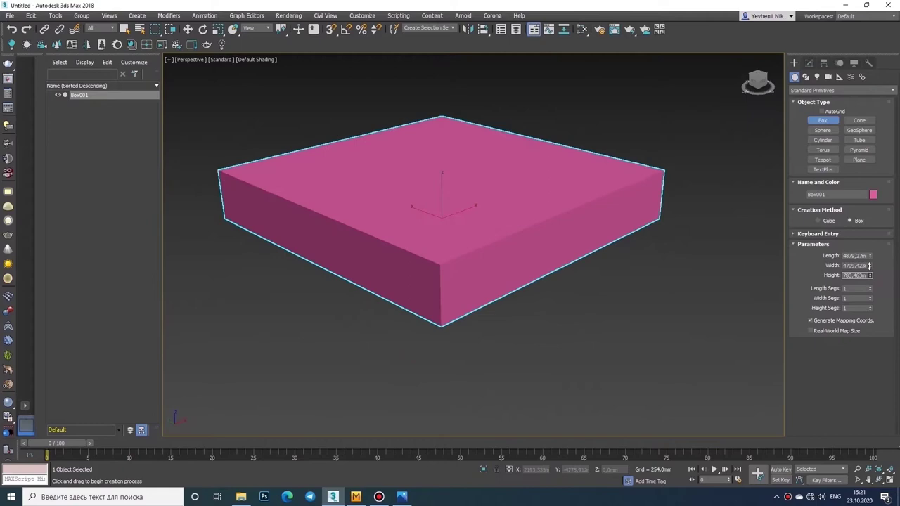
right_click(451, 225)
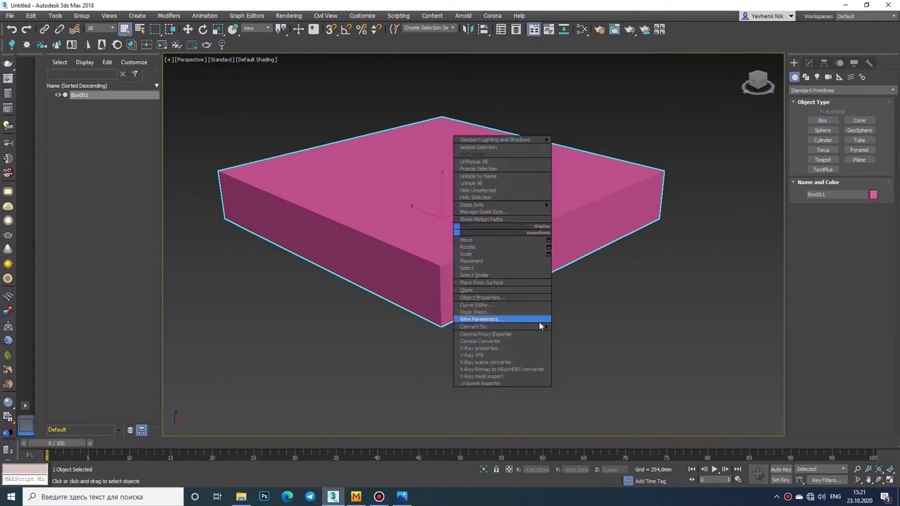
left_click(482, 318)
key("2")
left_click_drag(706, 111, 356, 303)
scroll(422, 277, "up", 5)
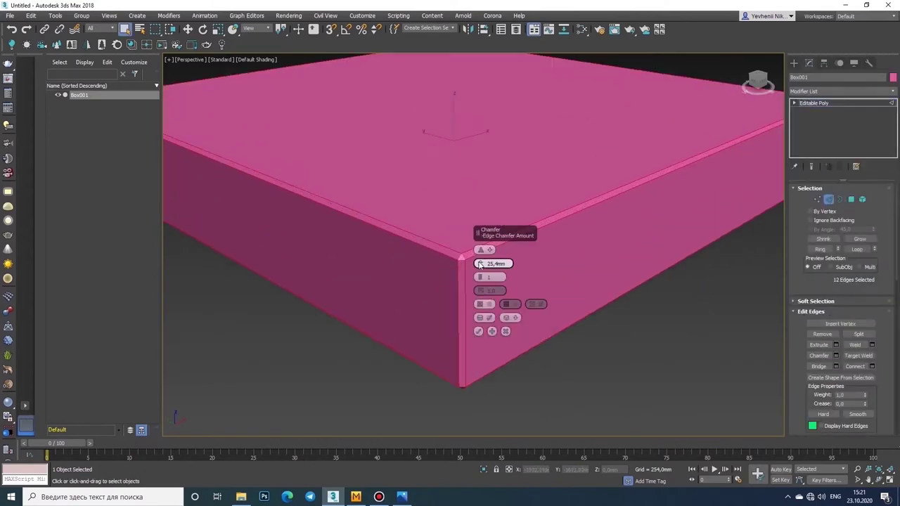
left_click_drag(480, 277, 479, 249)
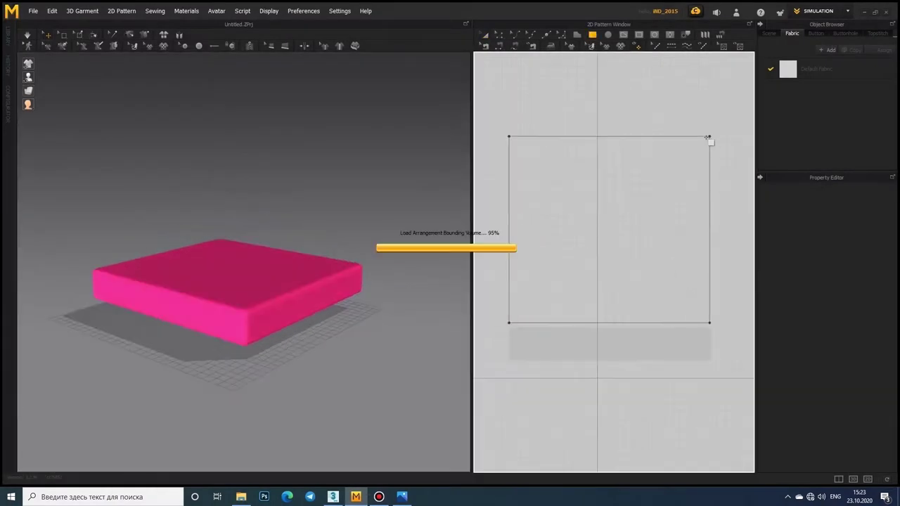
Enlarge the square fabric panel slightly so it covers the mattress box.
right_click_drag(267, 211, 245, 288)
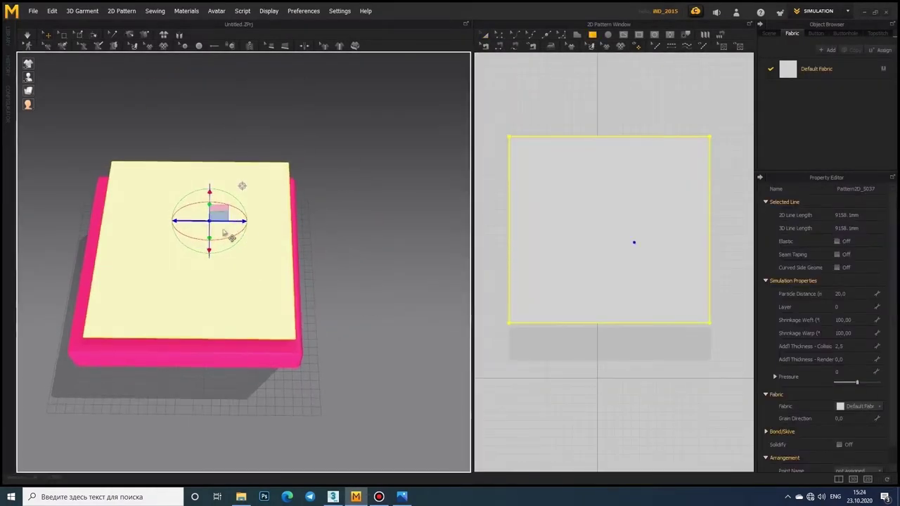
mouse_move(225, 244)
right_mouse_down()
mouse_move(133, 218)
mouse_move(277, 261)
mouse_move(263, 261)
mouse_move(372, 257)
right_mouse_up()
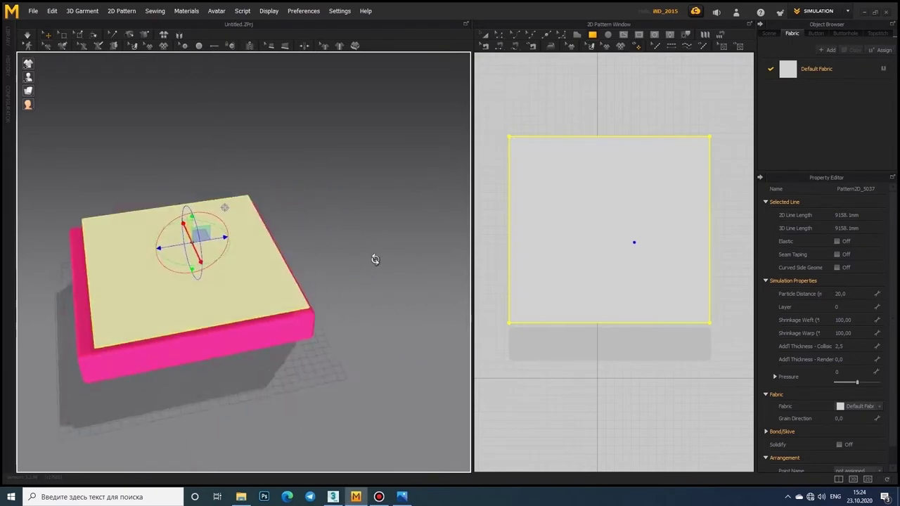
left_click_drag(609, 129, 608, 115)
right_click_drag(211, 253, 169, 249)
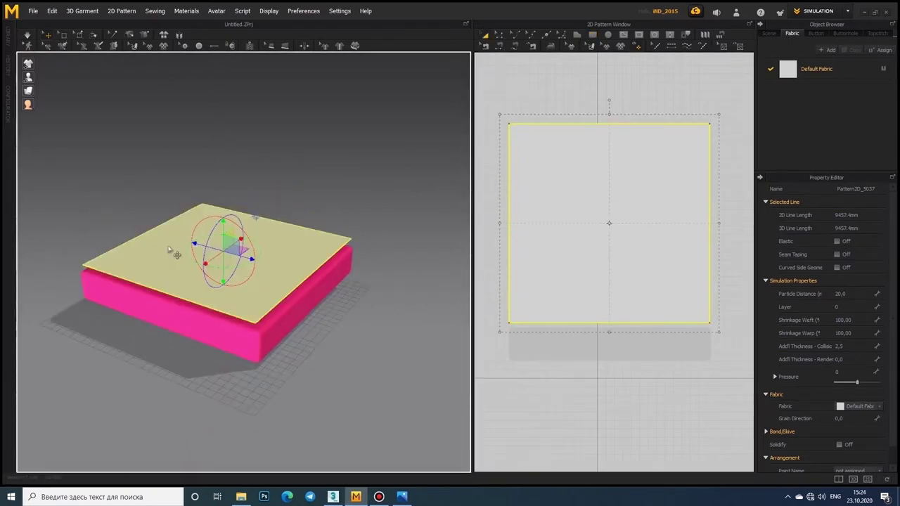
scroll(564, 243, "down", 3)
Copy-paste the square panel and move the duplicate into place by the box.
key("ctrl+c")
key("ctrl+v")
left_click(607, 148)
scroll(338, 204, "down", 2)
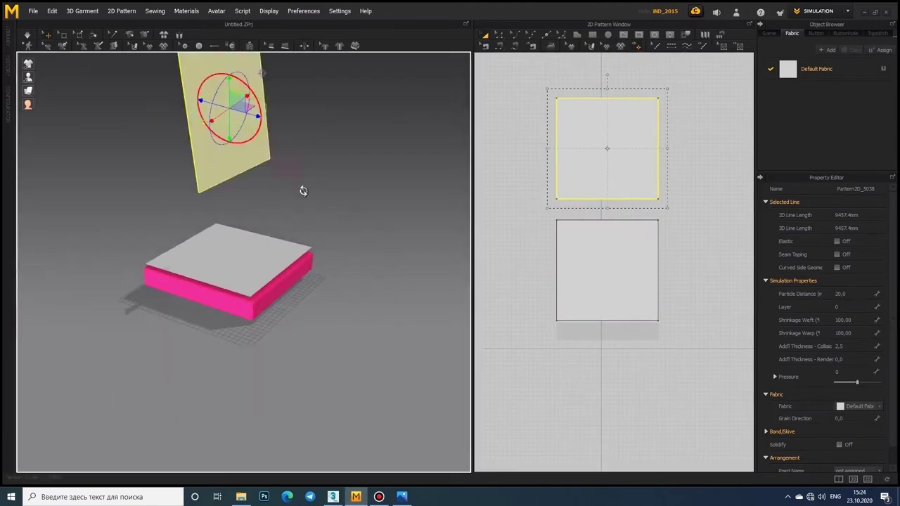
left_click_drag(259, 107, 256, 259)
right_click_drag(257, 259, 282, 219)
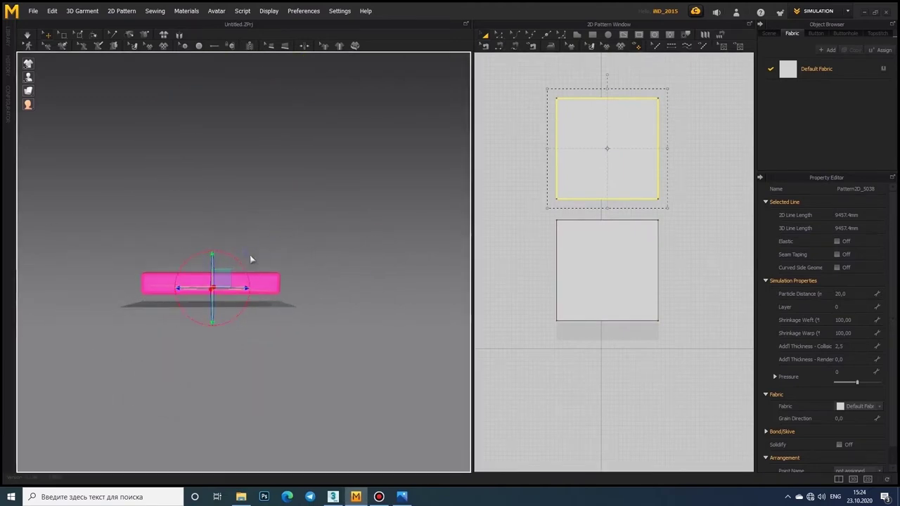
scroll(242, 270, "up", 3)
mouse_move(235, 281)
right_mouse_down()
mouse_move(217, 285)
mouse_move(338, 283)
mouse_move(347, 301)
mouse_move(302, 329)
mouse_move(378, 318)
right_mouse_up()
scroll(338, 281, "down", 2)
scroll(323, 250, "down", 1)
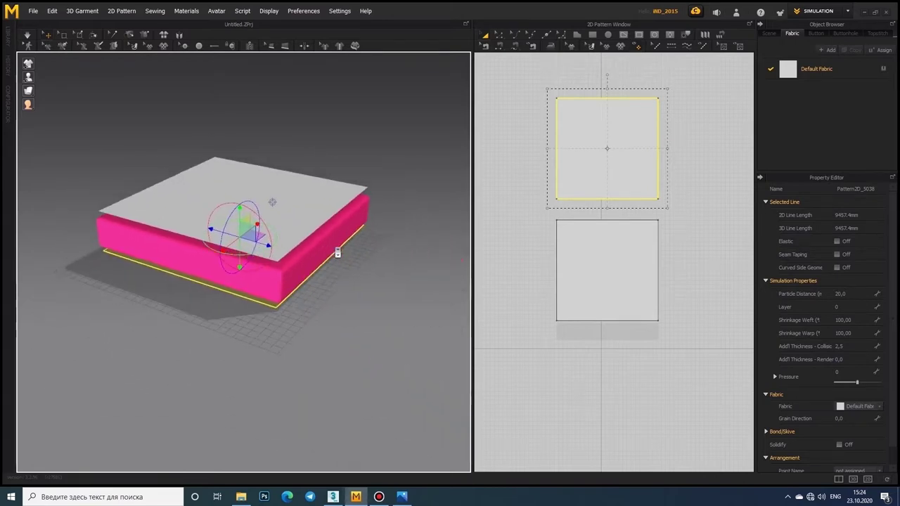
Draw two thin strip rectangles below the square panels.
key("z")
scroll(601, 328, "up", 2)
left_click_drag(601, 329, 668, 327)
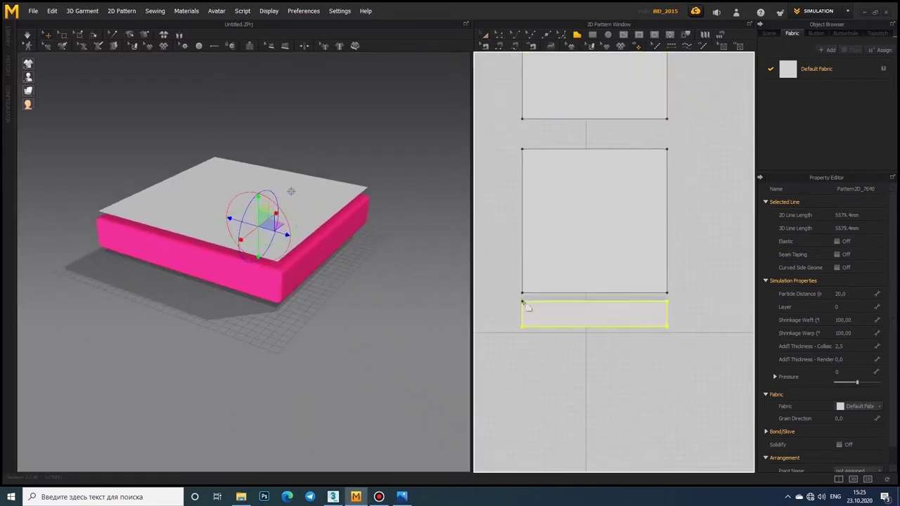
scroll(523, 309, "down", 4)
scroll(602, 283, "up", 2)
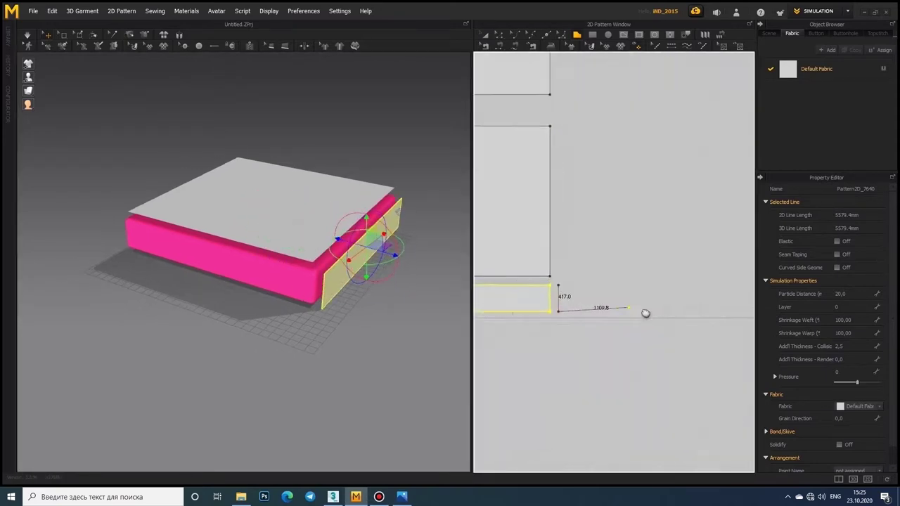
scroll(645, 312, "down", 2)
left_click_drag(599, 296, 698, 312)
mouse_move(336, 276)
right_mouse_down()
mouse_move(260, 272)
mouse_move(345, 302)
right_mouse_up()
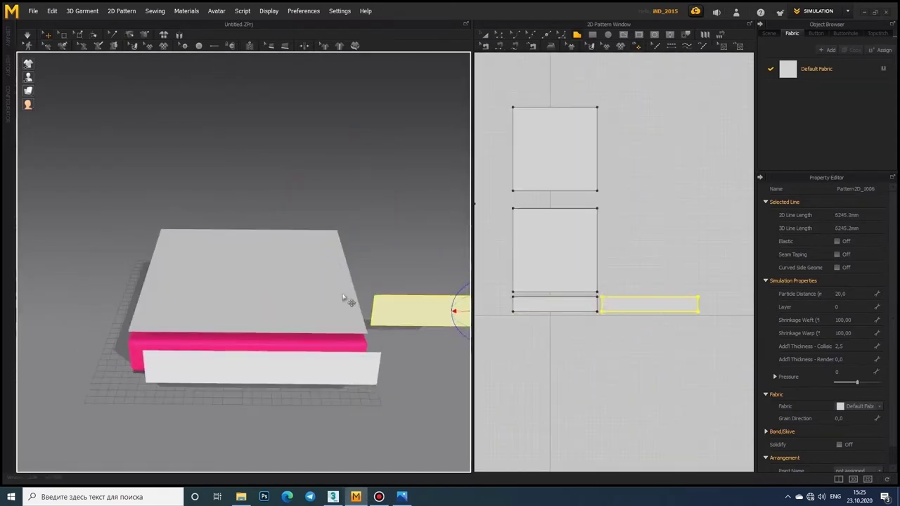
scroll(313, 295, "up", 3)
Rotate a strip 90° upright and move it to the left side of the box.
left_click_drag(313, 295, 364, 309)
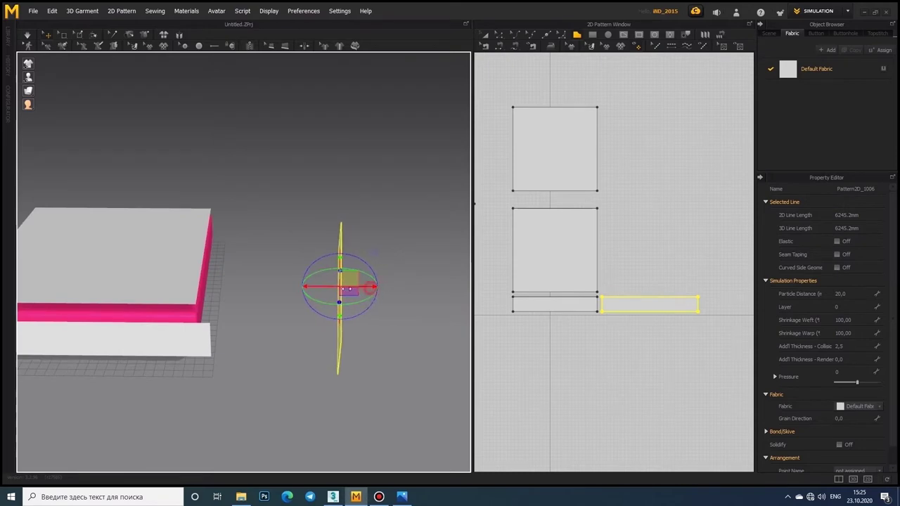
mouse_move(239, 299)
right_mouse_down()
mouse_move(179, 341)
mouse_move(169, 365)
right_mouse_up()
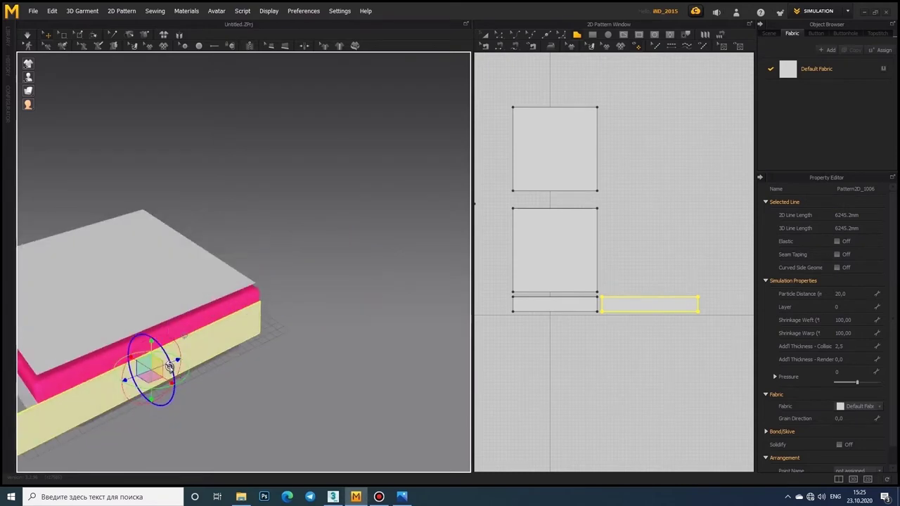
scroll(275, 335, "down", 3)
right_click_drag(275, 335, 186, 314)
left_click_drag(657, 310, 527, 306)
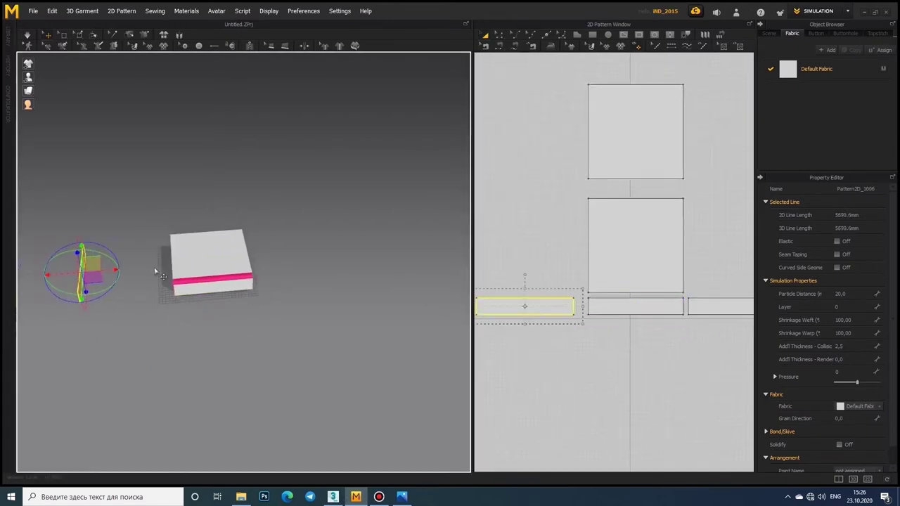
scroll(179, 276, "up", 5)
middle_click_drag(176, 283, 362, 293)
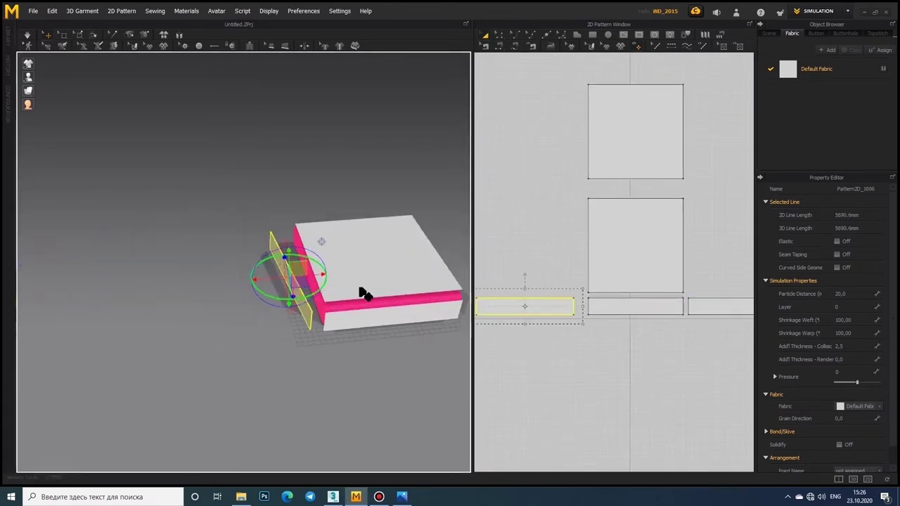
right_click_drag(255, 306, 272, 321)
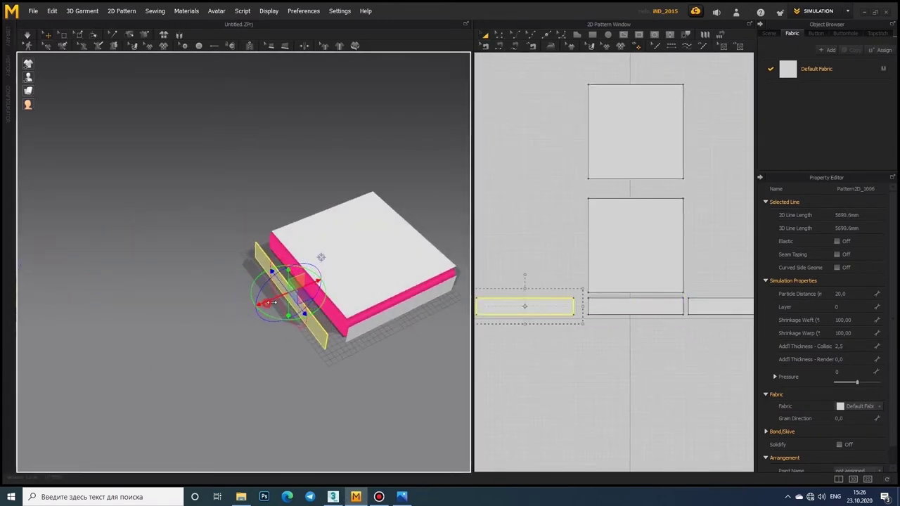
Paste another copy of the strip panel for the next side of the box.
key("ctrl+c")
key("ctrl+v")
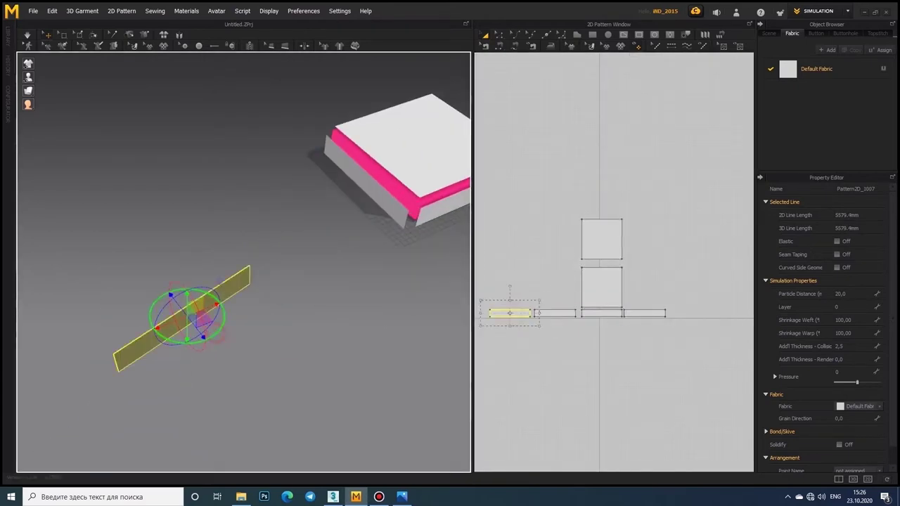
right_click_drag(181, 343, 313, 372)
scroll(334, 166, "up", 3)
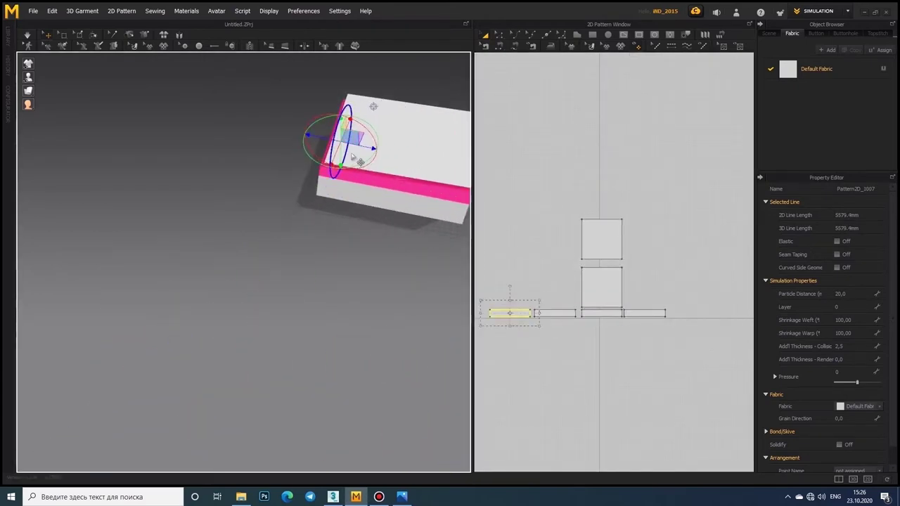
middle_click_drag(355, 128, 407, 247)
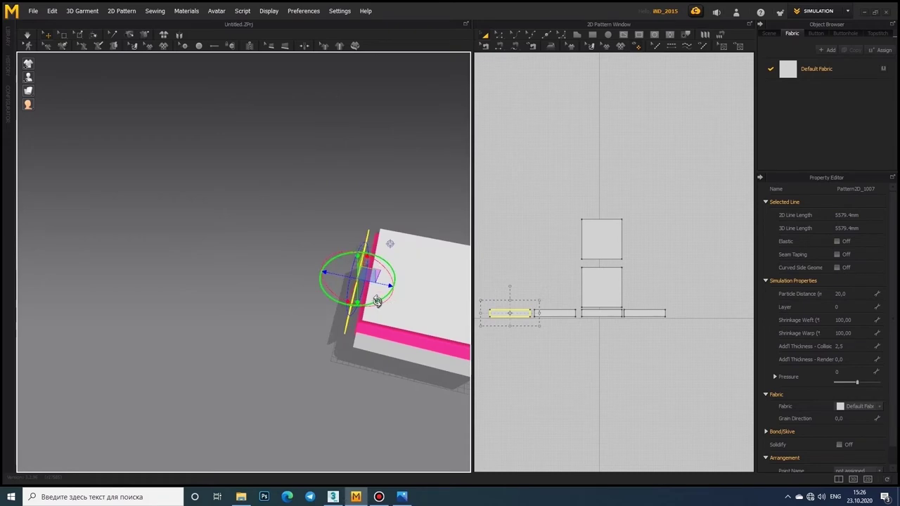
mouse_move(397, 330)
right_mouse_down()
mouse_move(211, 296)
mouse_move(217, 291)
mouse_move(103, 300)
mouse_move(179, 313)
right_mouse_up()
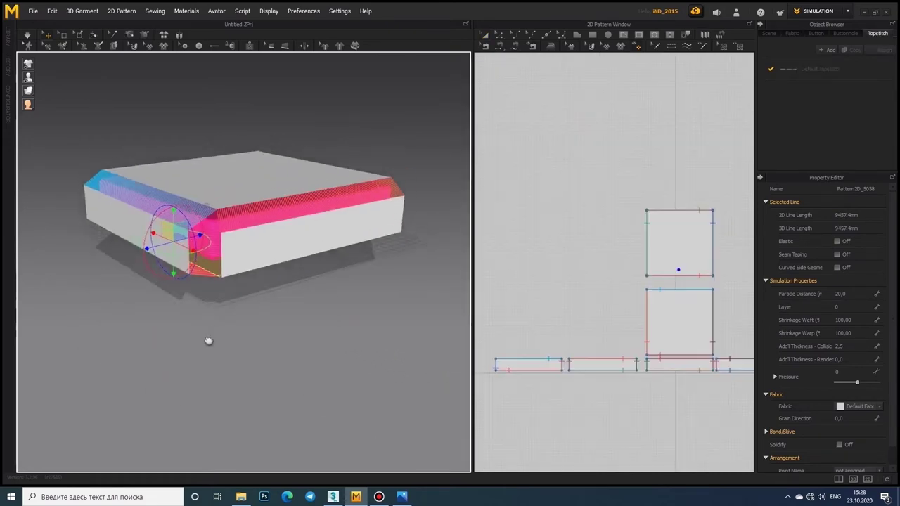
Orbit to elevated three-quarter views of the sewn, simulated mattress cover.
mouse_move(278, 204)
right_mouse_down()
mouse_move(311, 199)
mouse_move(236, 227)
mouse_move(166, 234)
mouse_move(194, 213)
mouse_move(198, 226)
mouse_move(260, 209)
right_mouse_up()
right_click_drag(316, 192, 255, 201)
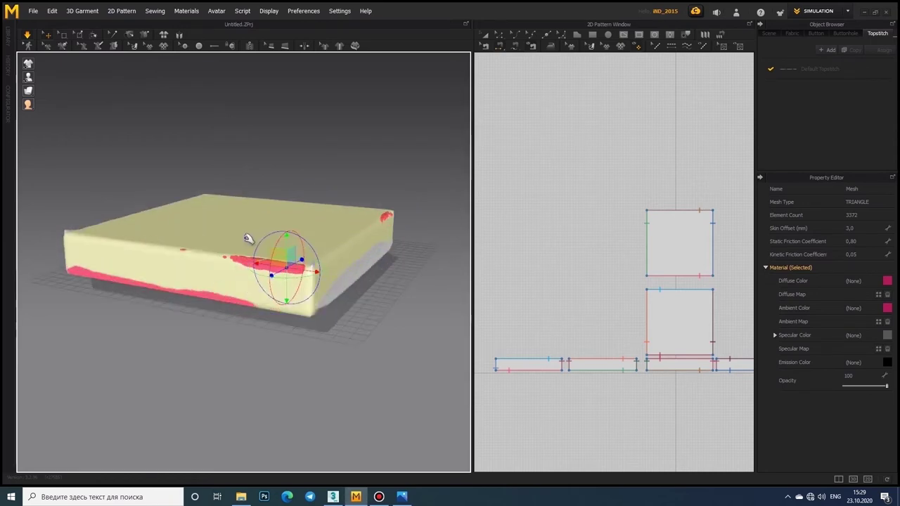
Select a cover panel, set Shrinkage Weft 105 and Warp 102, and inspect the side wrinkles.
mouse_move(251, 237)
right_mouse_down()
mouse_move(382, 194)
mouse_move(233, 239)
right_mouse_up()
scroll(232, 185, "up", 3)
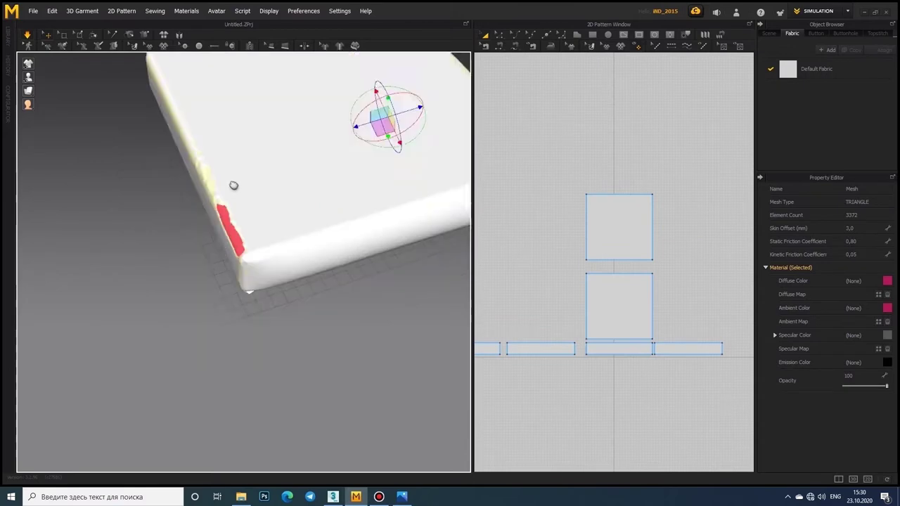
scroll(238, 193, "up", 2)
left_click(236, 189)
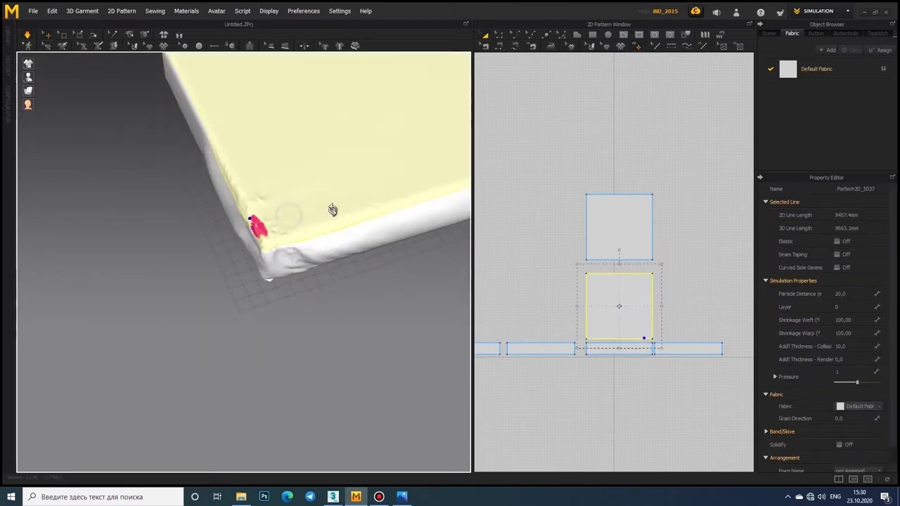
mouse_move(332, 209)
right_mouse_down()
mouse_move(433, 195)
mouse_move(433, 146)
mouse_move(417, 175)
mouse_move(366, 137)
mouse_move(291, 227)
right_mouse_up()
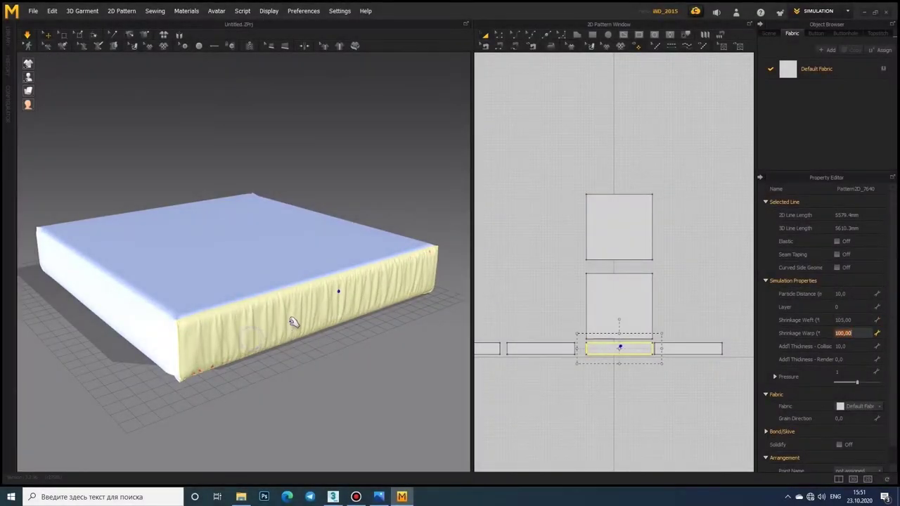
mouse_move(293, 322)
right_mouse_down()
mouse_move(396, 277)
mouse_move(386, 293)
mouse_move(236, 296)
mouse_move(390, 345)
right_mouse_up()
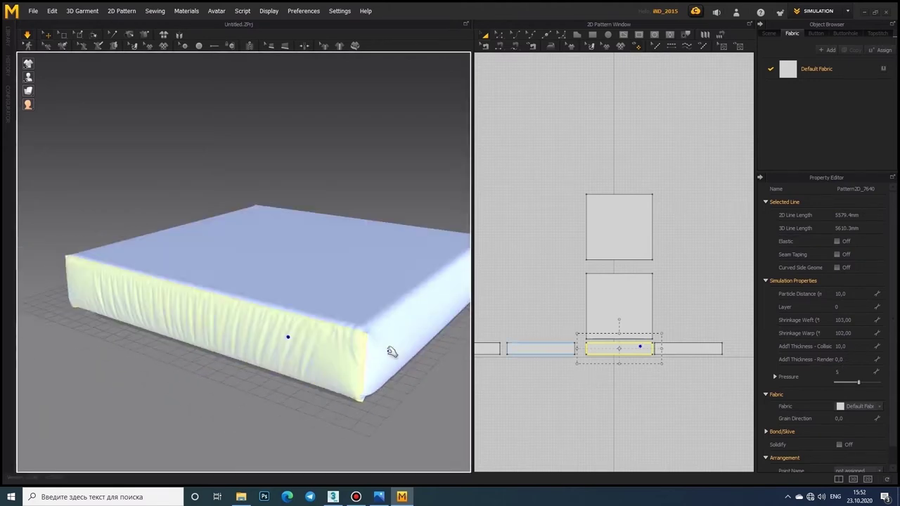
Select the right side panel and apply a command from its context menu.
left_click(275, 363)
right_click_drag(276, 362, 295, 363)
right_click(325, 302)
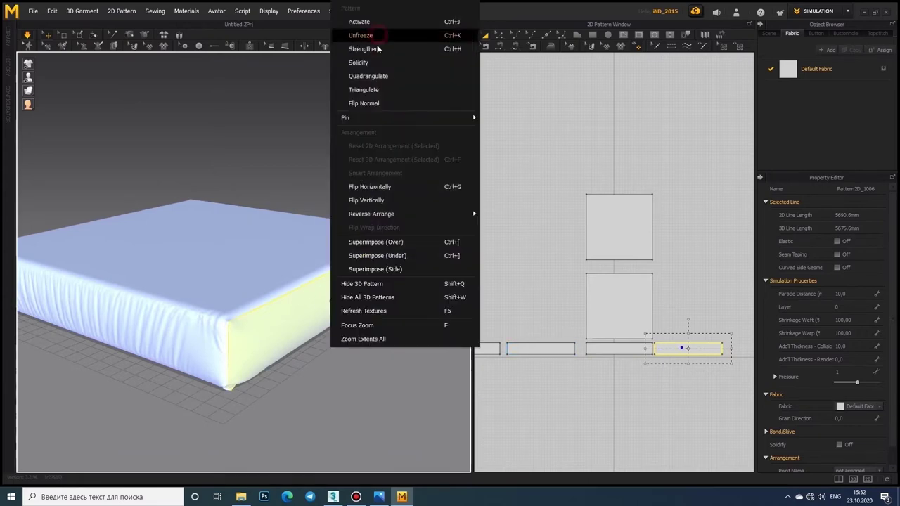
left_click(208, 352)
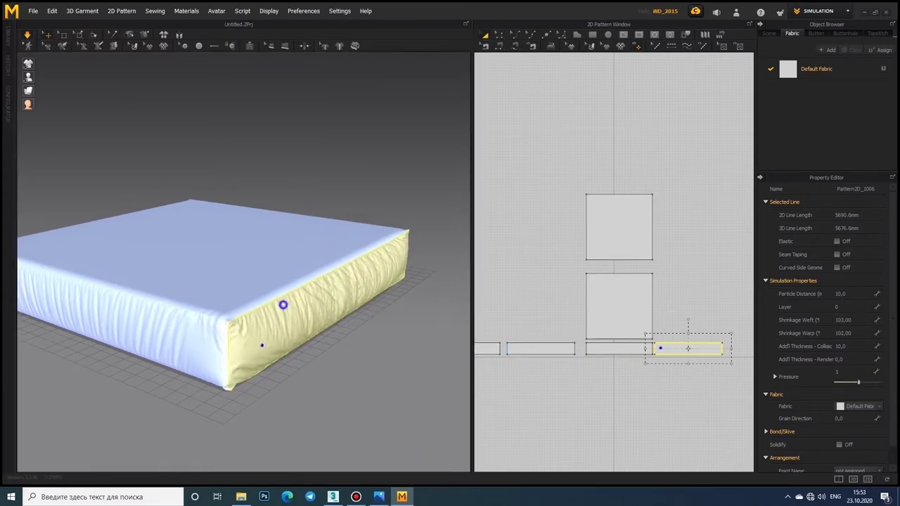
Select the leftmost side panel Pattern2D_1007 and give it Shrinkage Weft 103, Warp 102.
mouse_move(282, 304)
right_mouse_down()
mouse_move(311, 293)
mouse_move(296, 294)
right_mouse_up()
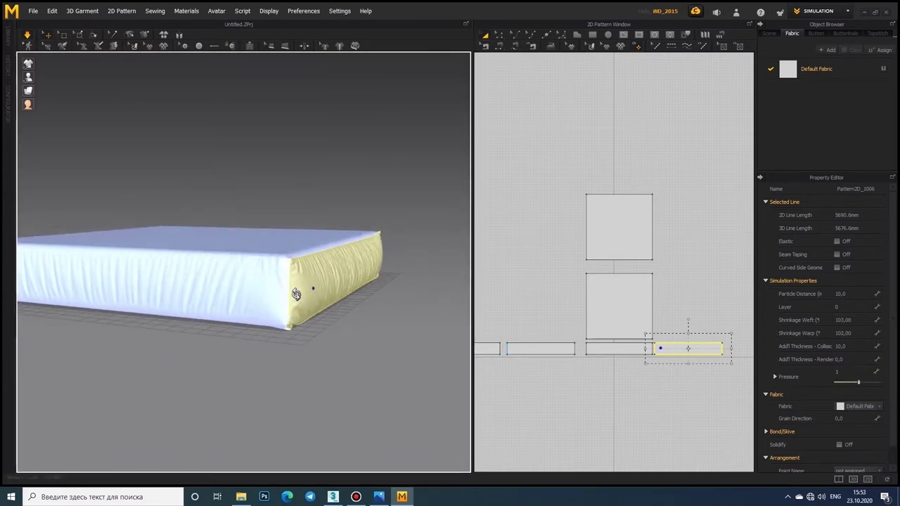
left_click(300, 295)
scroll(301, 315, "up", 3)
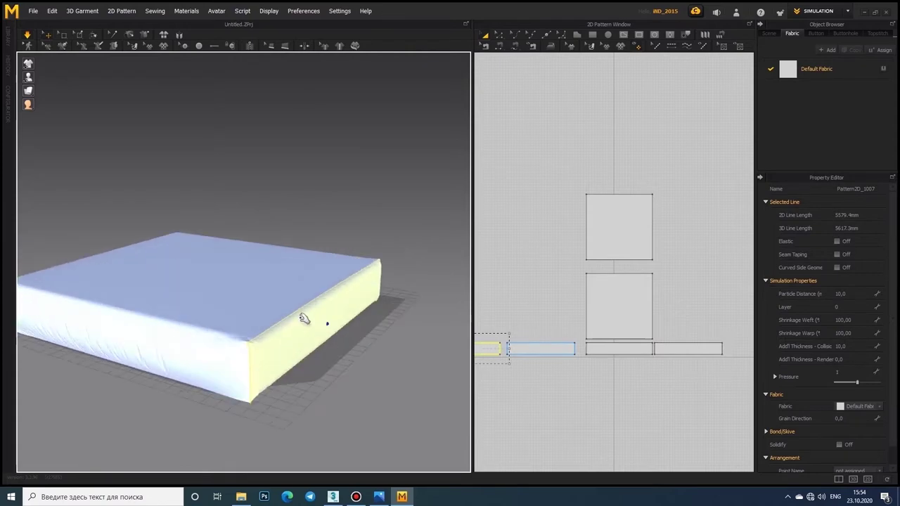
right_click_drag(302, 315, 316, 304)
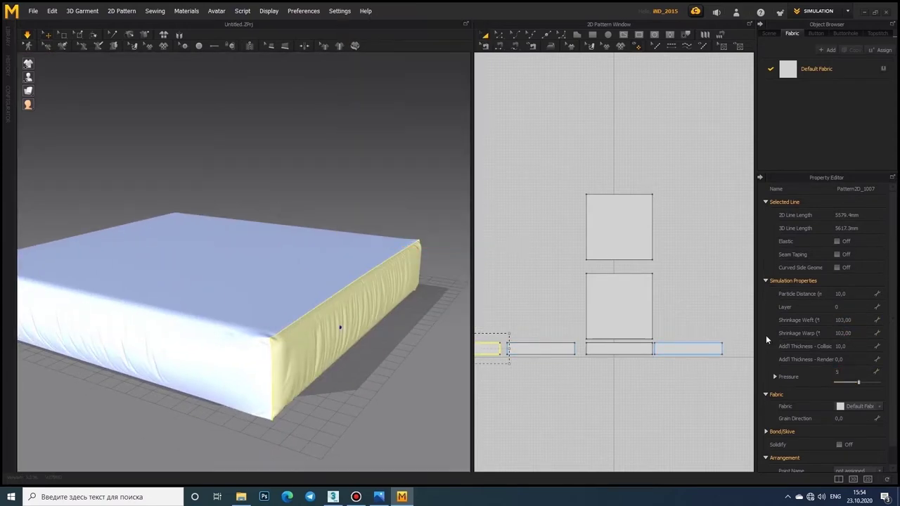
left_click(521, 350)
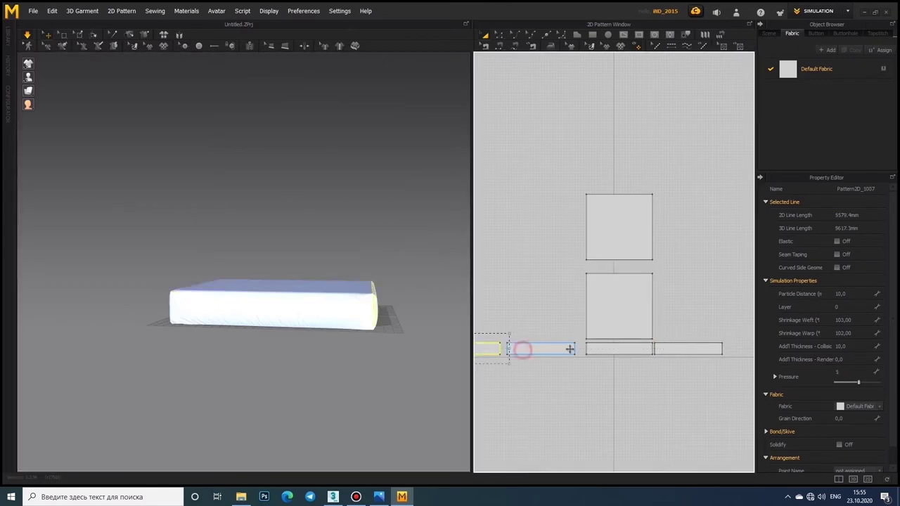
Apply the pattern menu command to the selected patterns and check the smooth white cushion.
right_click(637, 249)
left_click(670, 317)
left_click(264, 299)
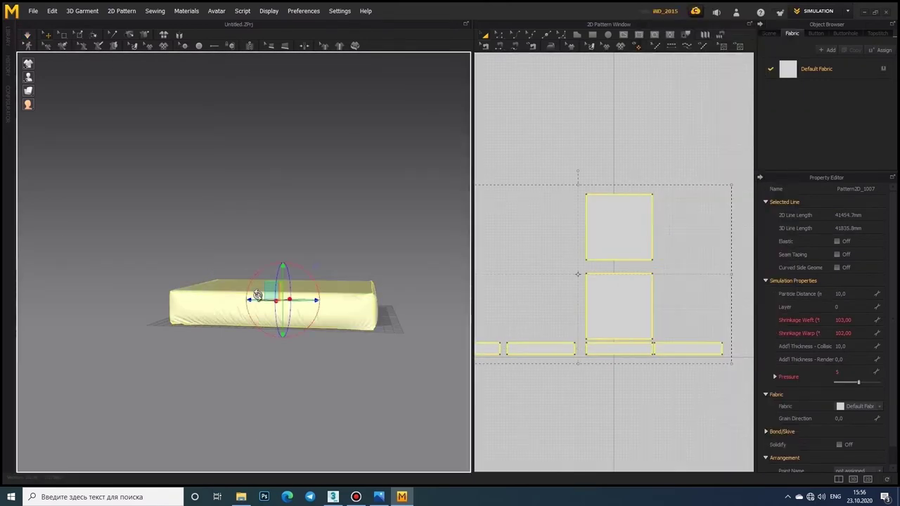
mouse_move(264, 299)
right_mouse_down()
mouse_move(241, 314)
mouse_move(202, 316)
right_mouse_up()
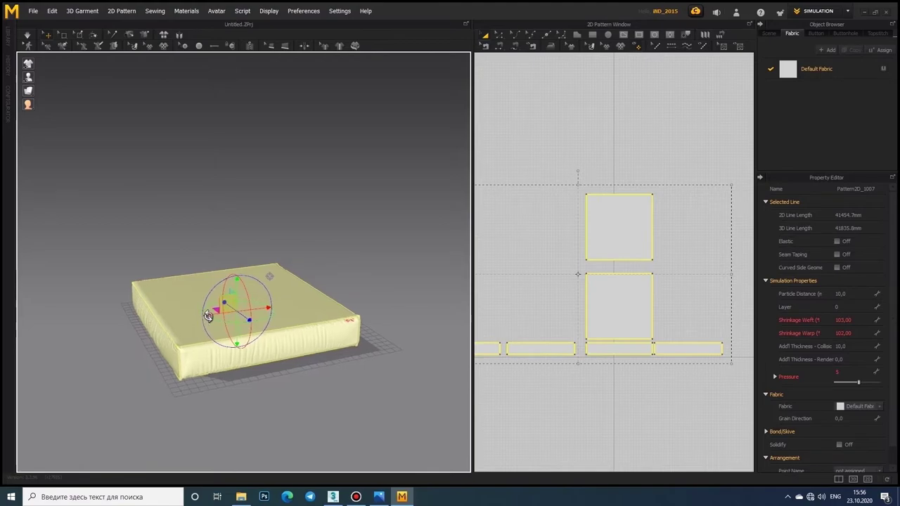
scroll(208, 316, "up", 2)
scroll(229, 291, "up", 2)
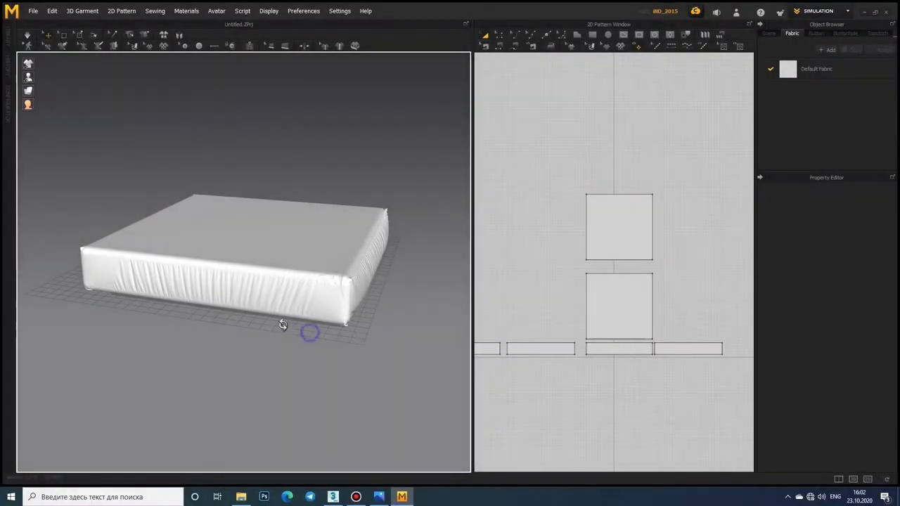
mouse_move(310, 330)
right_mouse_down()
mouse_move(269, 311)
mouse_move(305, 341)
mouse_move(334, 350)
right_mouse_up()
scroll(255, 250, "down", 2)
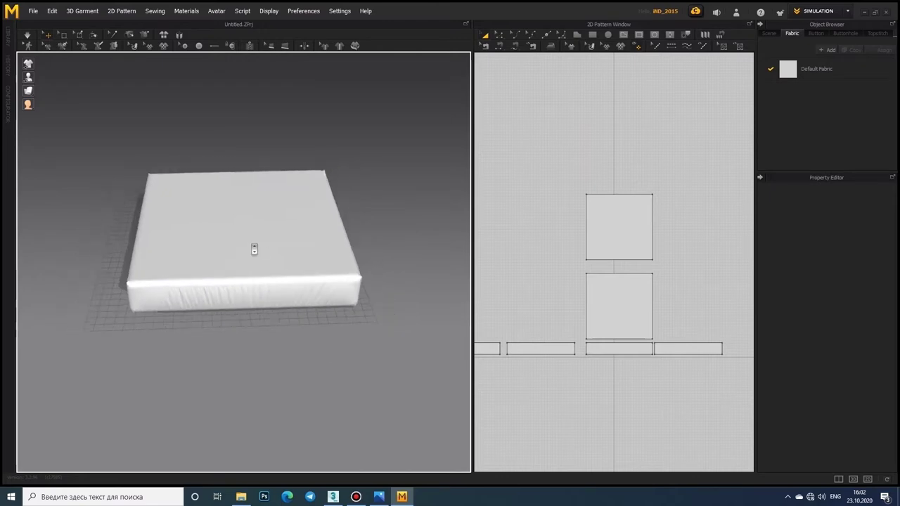
scroll(255, 250, "down", 2)
scroll(255, 250, "up", 2)
scroll(255, 250, "up", 2)
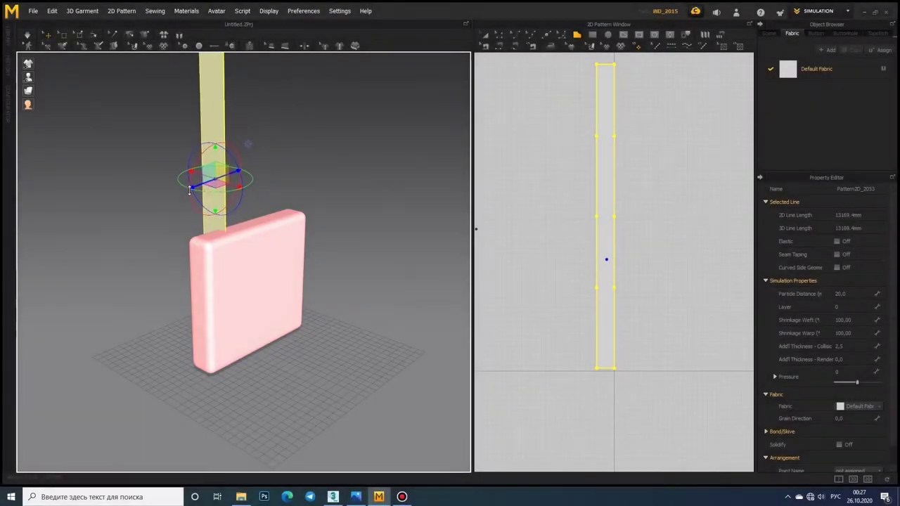
Draw a new square panel beside the long strip and select it in 3D.
right_click_drag(211, 181, 266, 194)
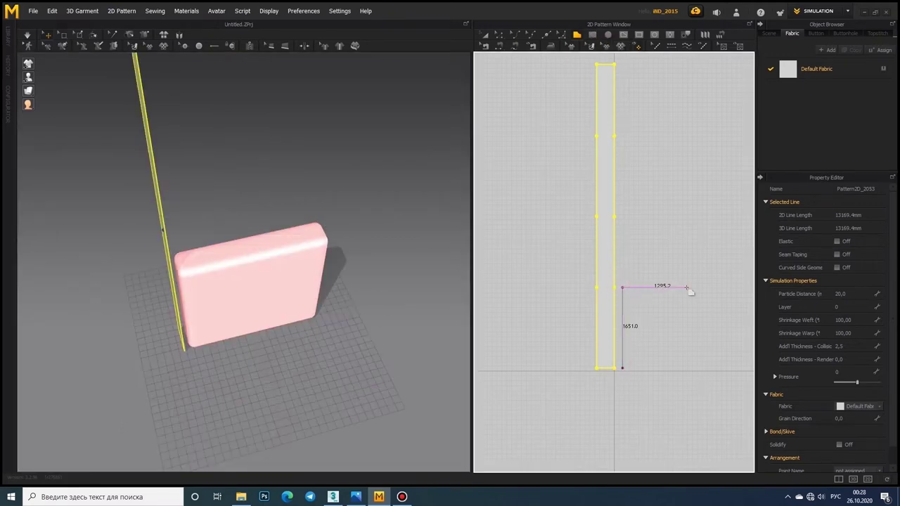
left_click_drag(693, 369, 694, 368)
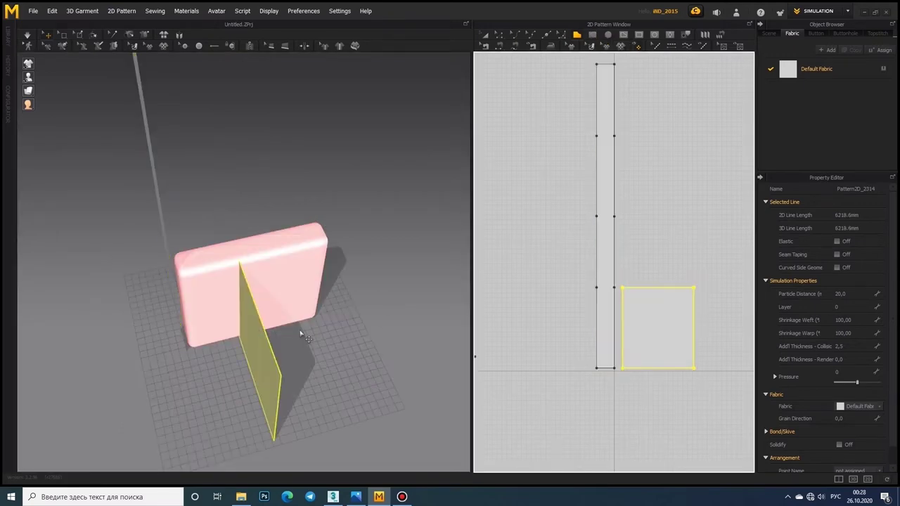
right_click_drag(307, 338, 361, 281)
left_click(361, 281)
mouse_move(407, 305)
right_mouse_down()
mouse_move(461, 302)
mouse_move(287, 380)
mouse_move(387, 269)
right_mouse_up()
right_click_drag(308, 279, 335, 320)
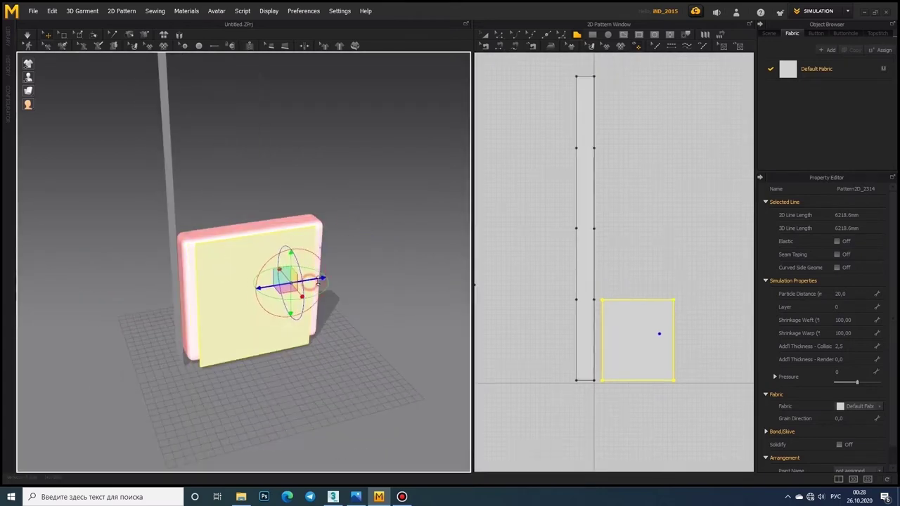
Rotate the square panels flush against the front and back of the pink block.
left_click(532, 344)
mouse_move(225, 253)
right_mouse_down()
mouse_move(368, 278)
mouse_move(362, 297)
mouse_move(263, 323)
right_mouse_up()
left_click(315, 314)
left_click(313, 314)
left_click(263, 323)
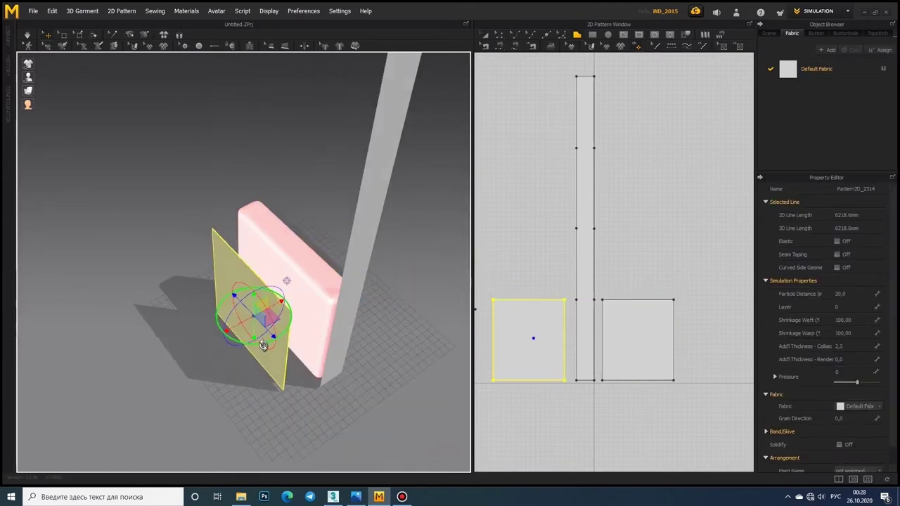
left_click_drag(263, 344, 271, 320)
right_click_drag(266, 321, 306, 304)
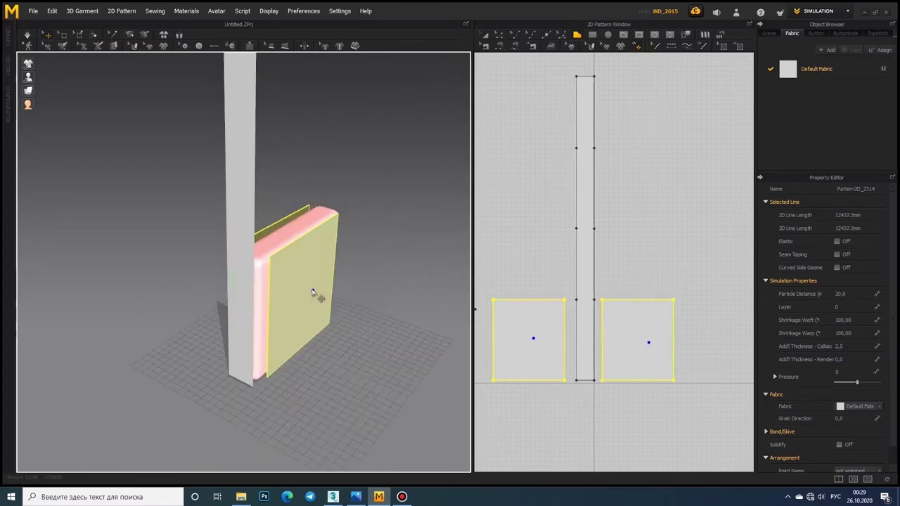
Strengthen the square panels and sew the strip to the left panel's edge.
right_click(312, 293)
left_click(341, 62)
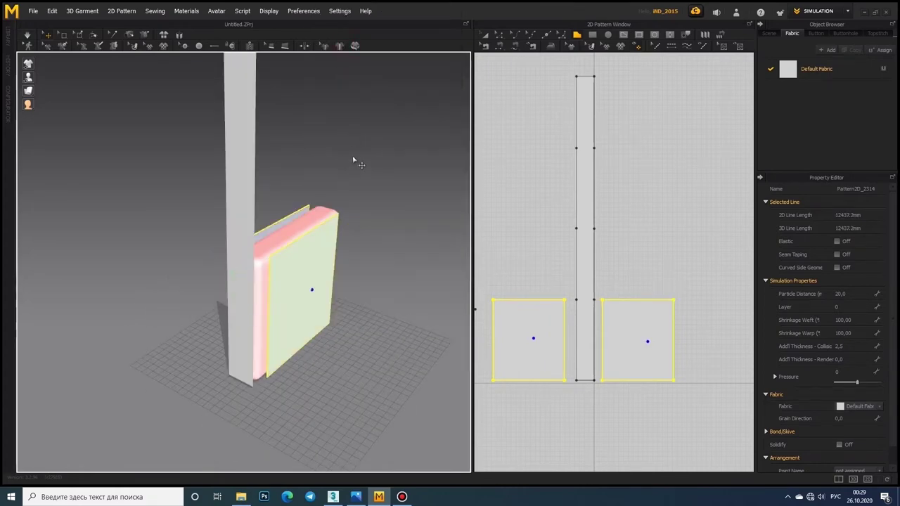
left_click(246, 210)
key("n")
left_click(564, 337)
left_click(576, 337)
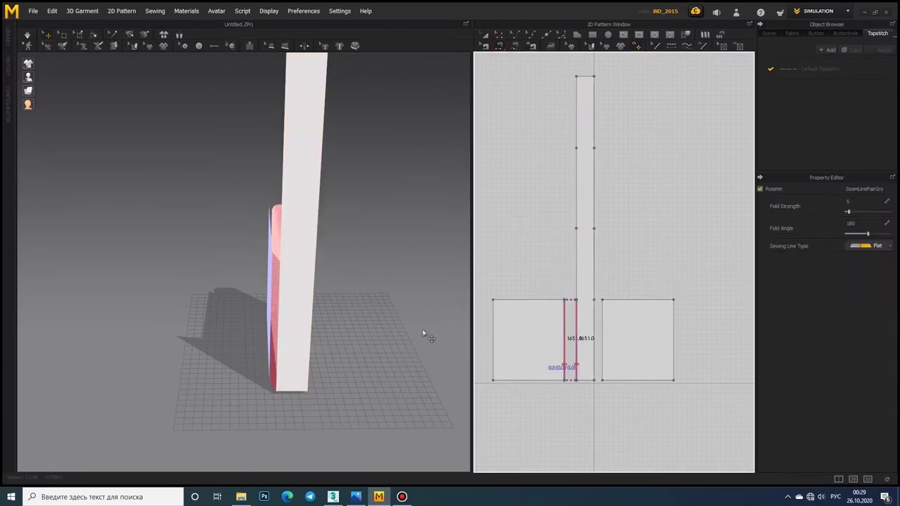
left_click(576, 286)
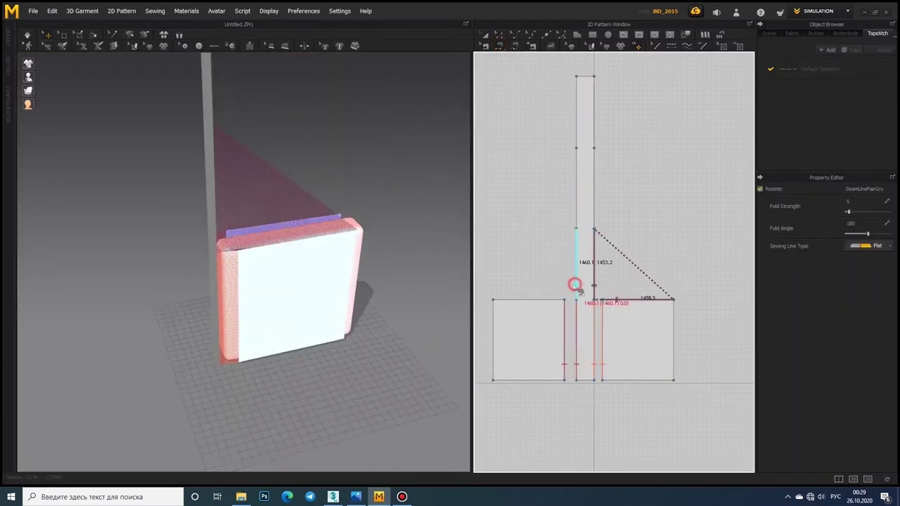
Tilt the long strip down onto the block and simulate to drape it.
right_click_drag(327, 209, 218, 142)
left_click(209, 124)
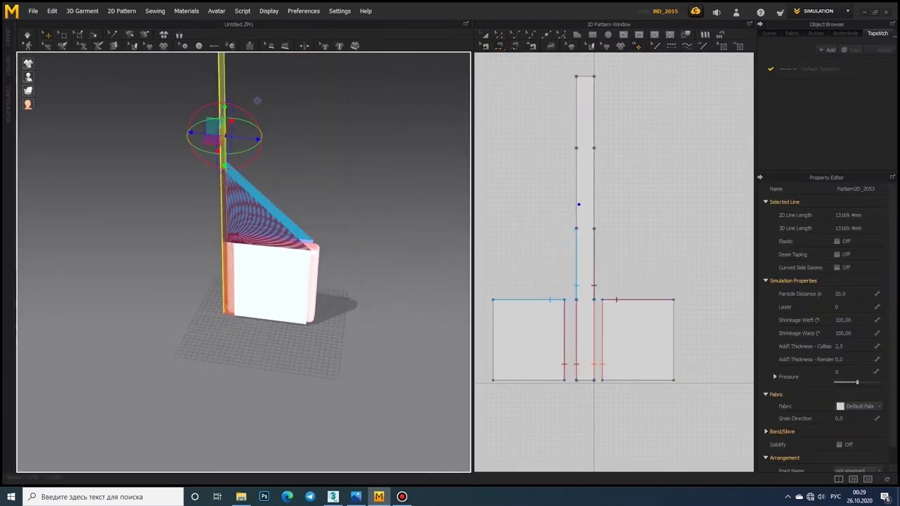
mouse_move(246, 126)
left_mouse_down()
mouse_move(261, 145)
mouse_move(231, 209)
mouse_move(297, 205)
left_mouse_up()
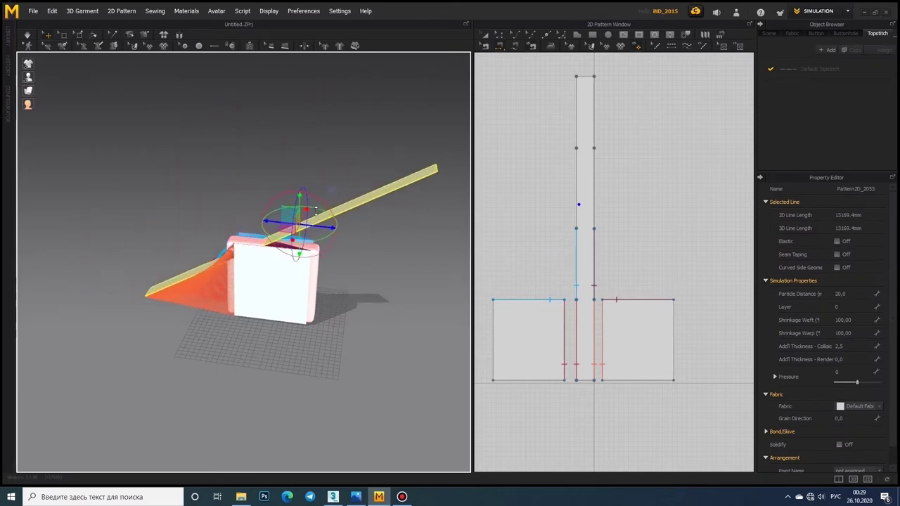
left_click(29, 52)
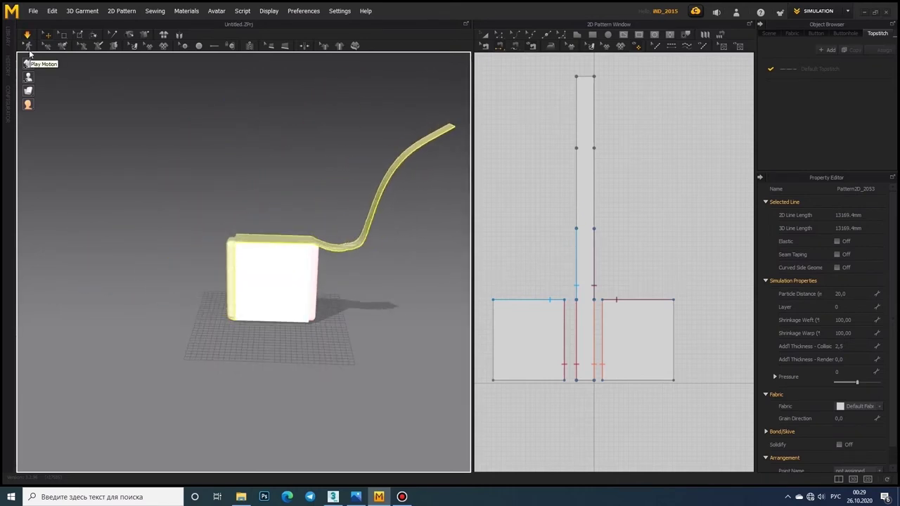
Finish the seams along the left panel's side and bottom edges.
left_click(492, 321)
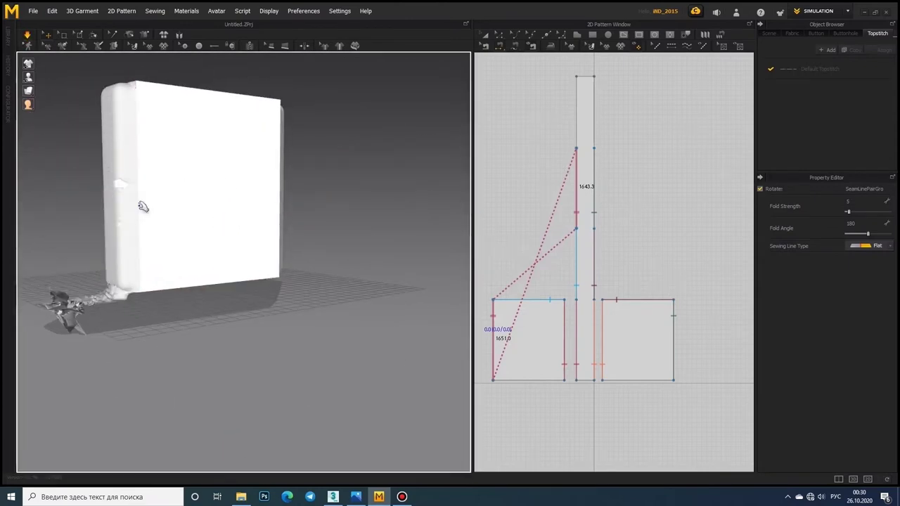
right_click_drag(143, 206, 211, 225)
left_click_drag(237, 229, 265, 237)
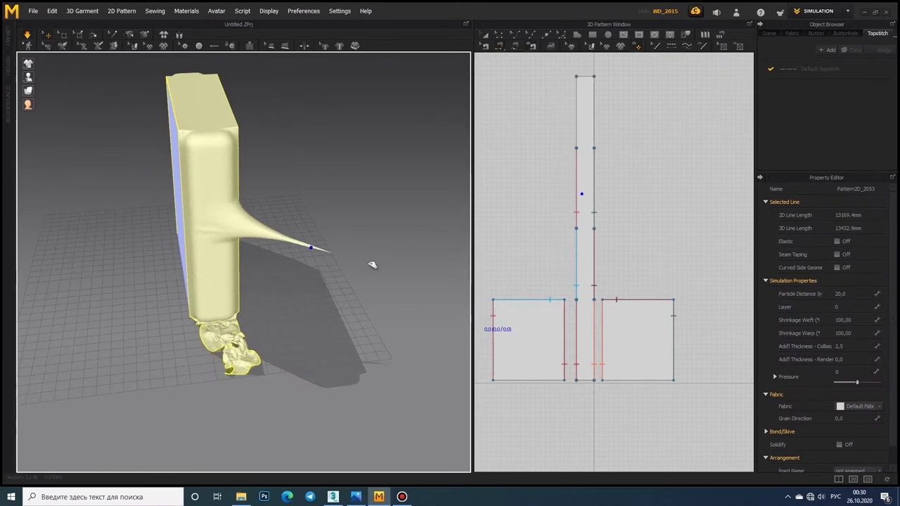
right_click_drag(232, 262, 354, 313)
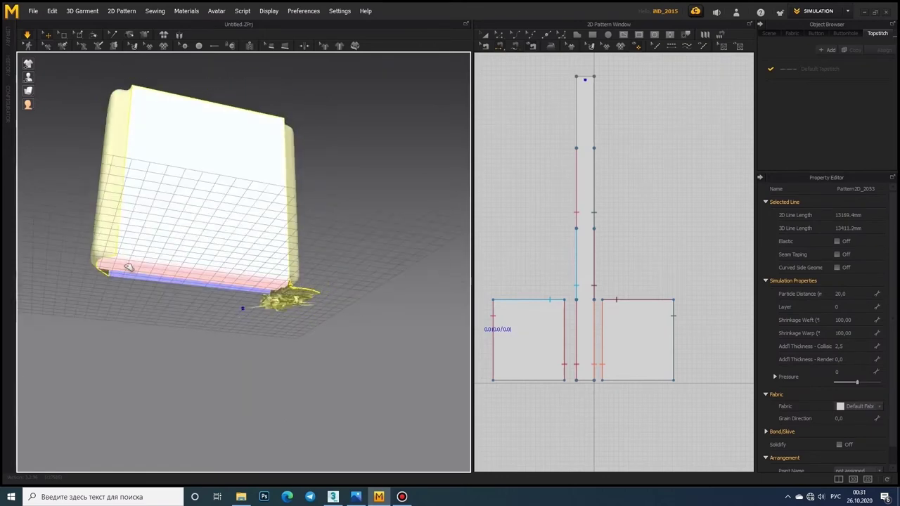
right_click_drag(104, 265, 130, 291)
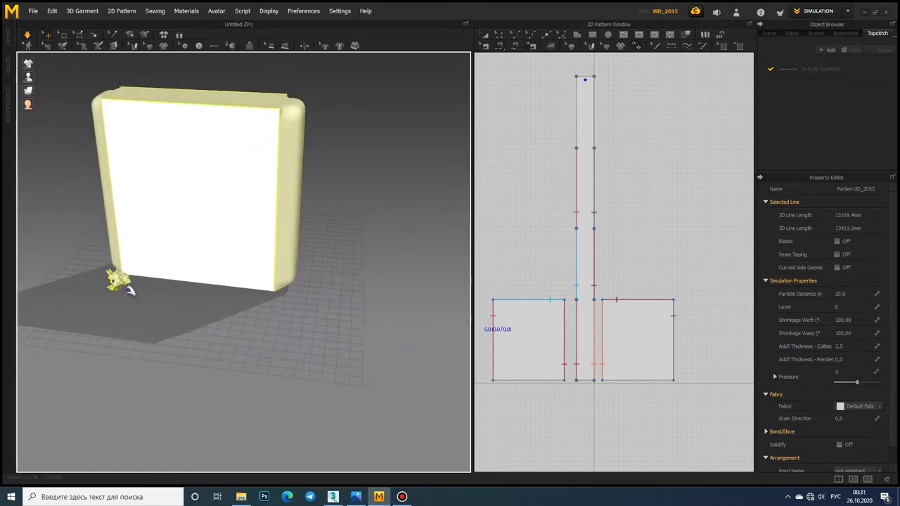
left_click(252, 289)
mouse_move(274, 257)
right_mouse_down()
mouse_move(316, 227)
mouse_move(20, 27)
right_mouse_up()
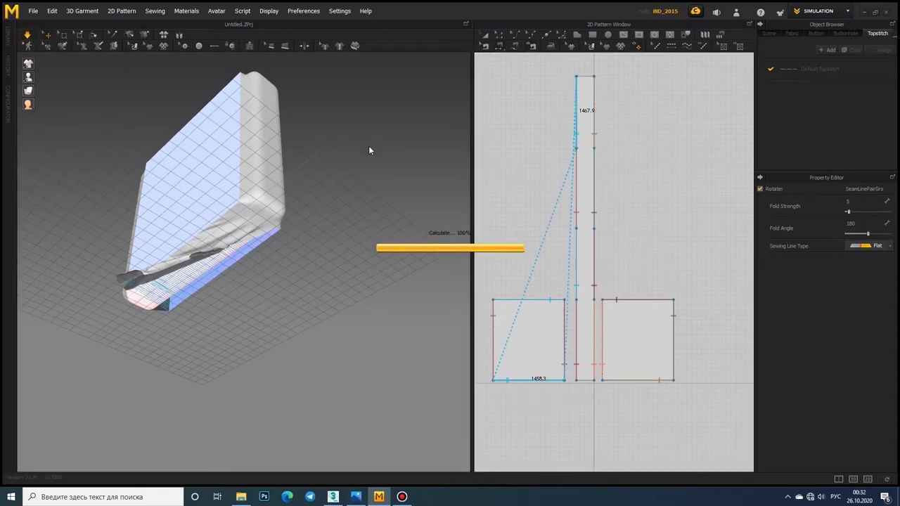
Select the pillow cover's two square panels and its narrow side strip.
key("ctrl+a")
right_click(187, 107)
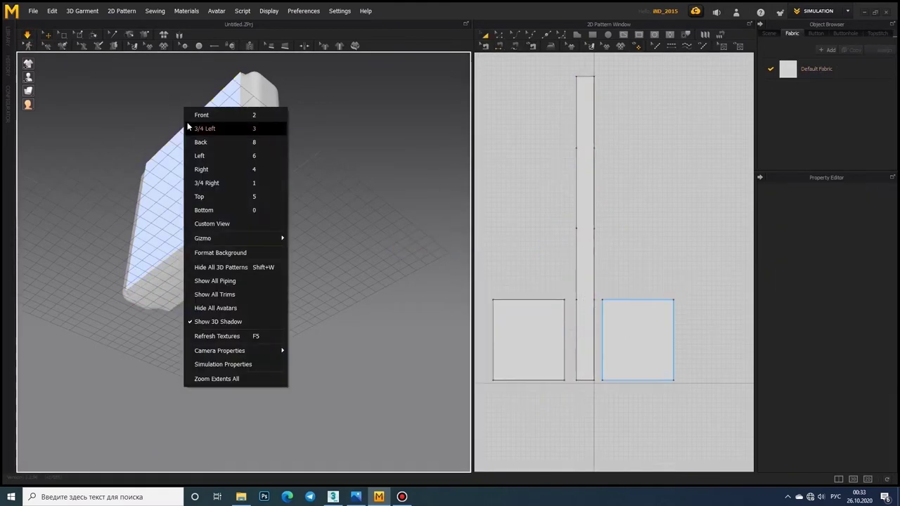
left_click(527, 337)
left_click(654, 348, "shift")
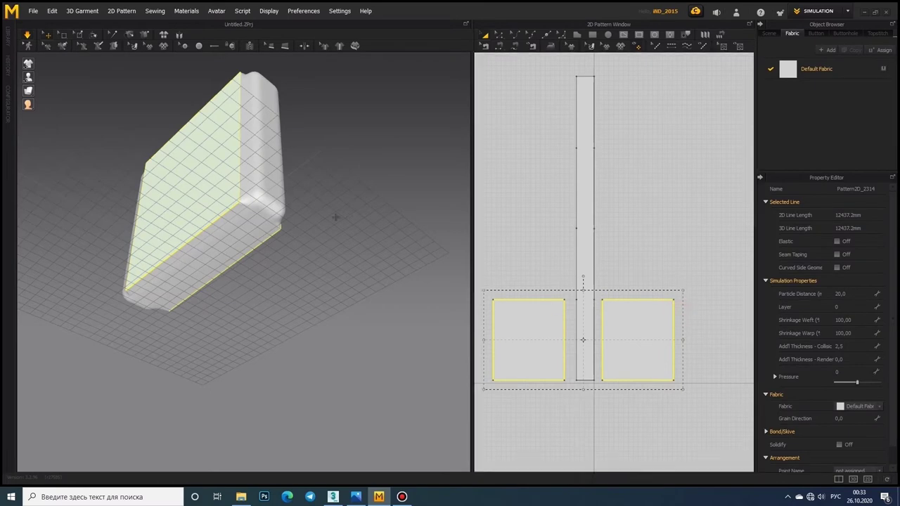
mouse_move(335, 217)
right_mouse_down()
mouse_move(176, 255)
mouse_move(156, 270)
right_mouse_up()
left_click(578, 223, "shift")
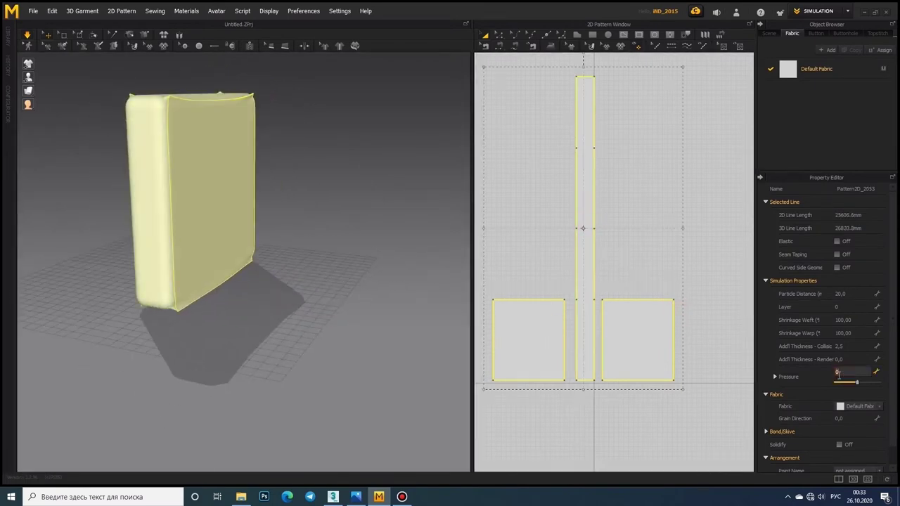
Set Shrinkage Weft to 110 and orbit around the pillow to check its puffed shape.
right_click_drag(245, 173, 331, 185)
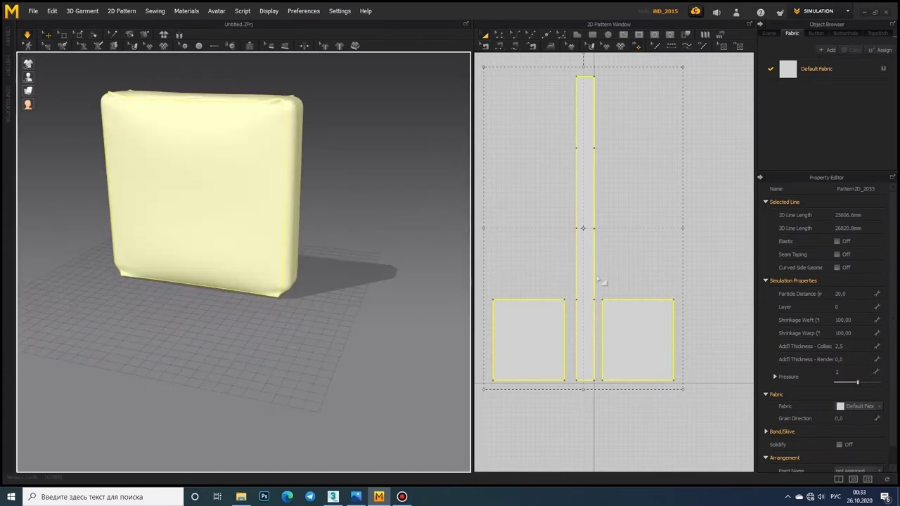
left_click(567, 344)
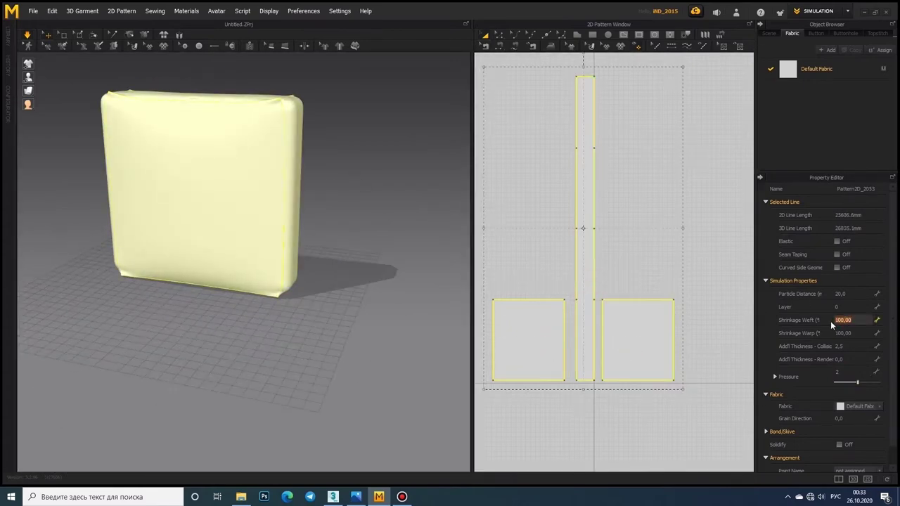
type("110")
key("Return")
right_click_drag(311, 239, 333, 255)
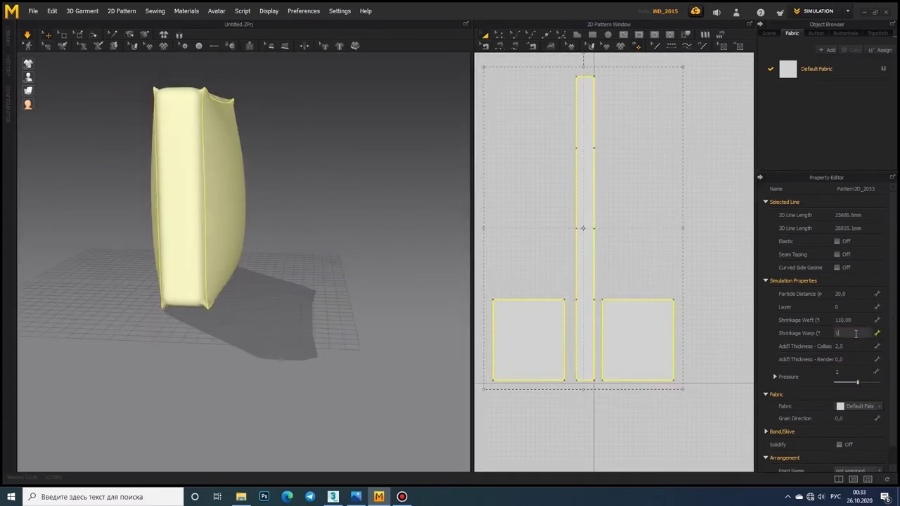
mouse_move(306, 218)
right_mouse_down()
mouse_move(424, 225)
mouse_move(323, 169)
mouse_move(242, 172)
mouse_move(279, 116)
mouse_move(295, 141)
right_mouse_up()
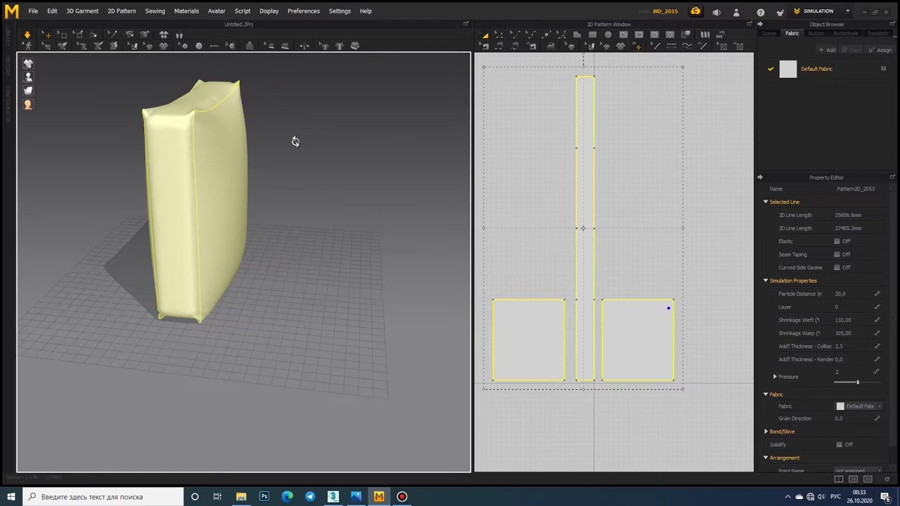
left_click(527, 314)
right_click_drag(498, 341, 550, 337)
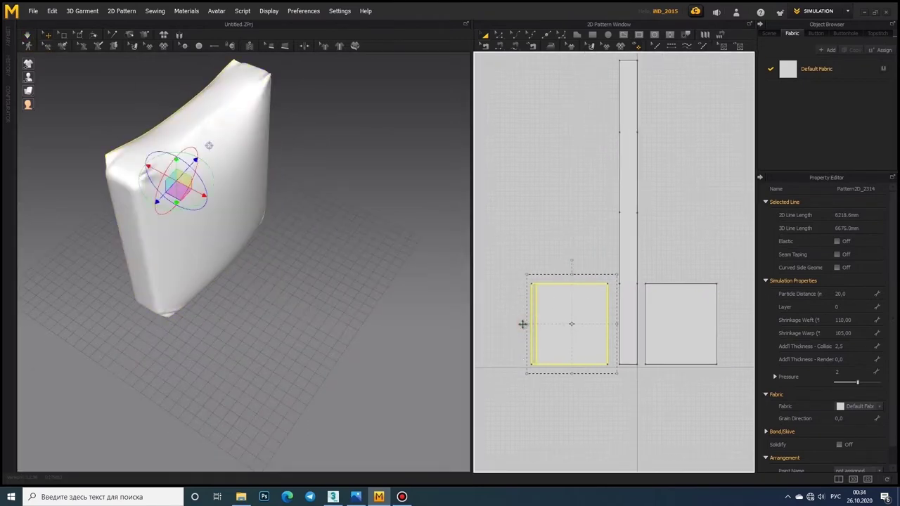
left_click(713, 325)
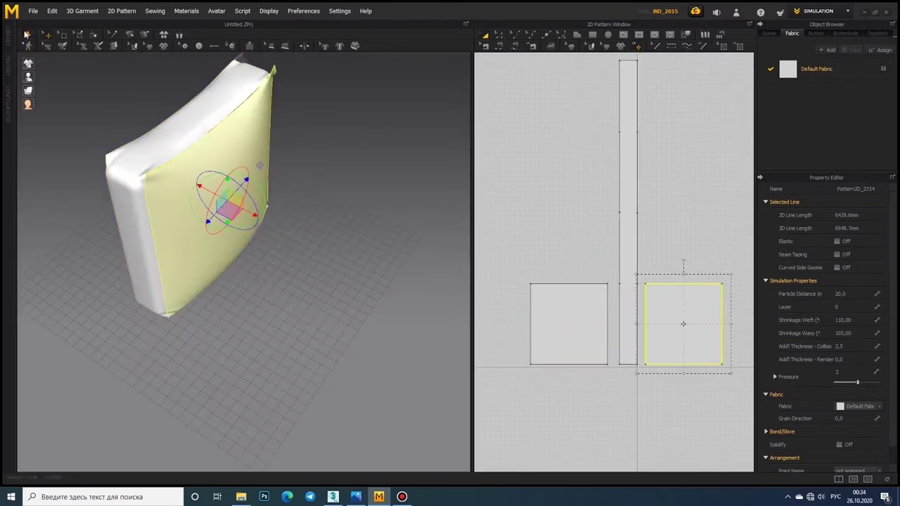
mouse_move(42, 78)
right_mouse_down()
mouse_move(114, 166)
mouse_move(59, 161)
right_mouse_up()
left_click(96, 111)
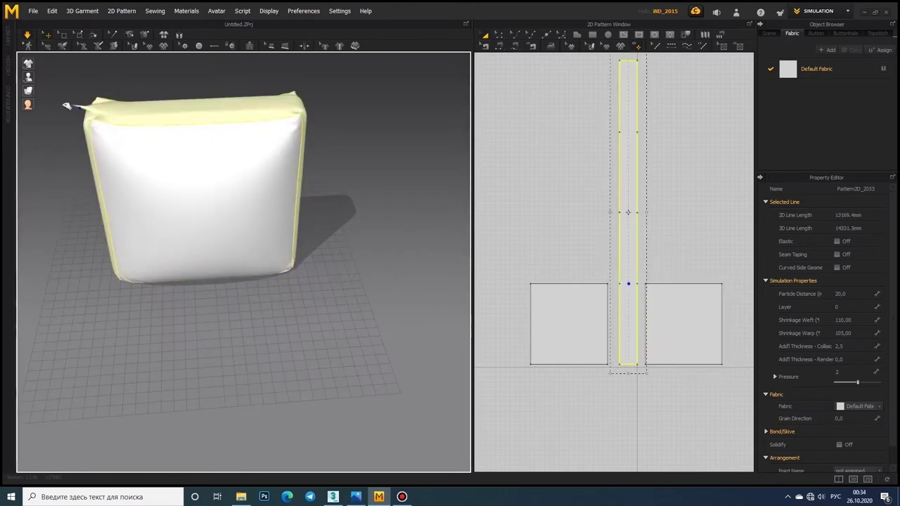
right_click_drag(77, 102, 411, 205)
right_click_drag(192, 180, 430, 236)
left_click(245, 175)
key("ctrl+a")
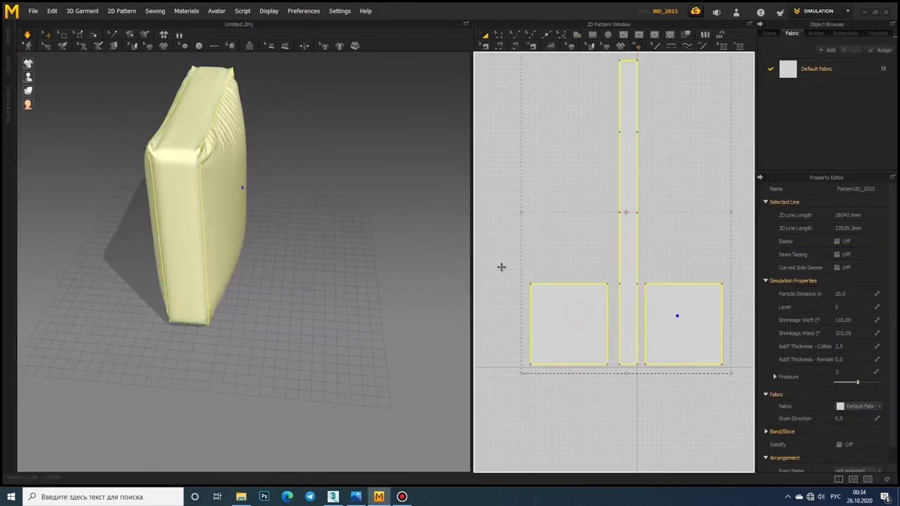
right_click_drag(133, 145, 179, 143)
scroll(179, 143, "up", 3)
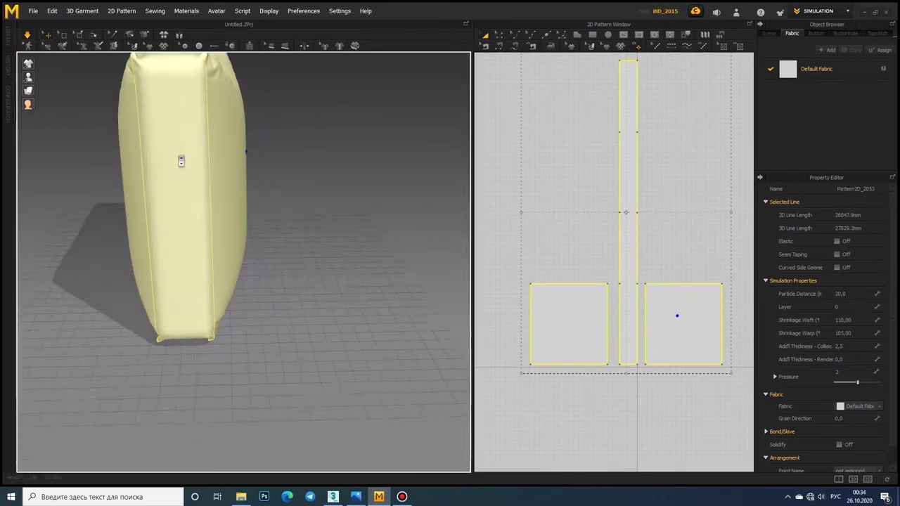
scroll(181, 161, "up", 3)
scroll(218, 187, "up", 3)
scroll(213, 178, "up", 3)
left_click(213, 179)
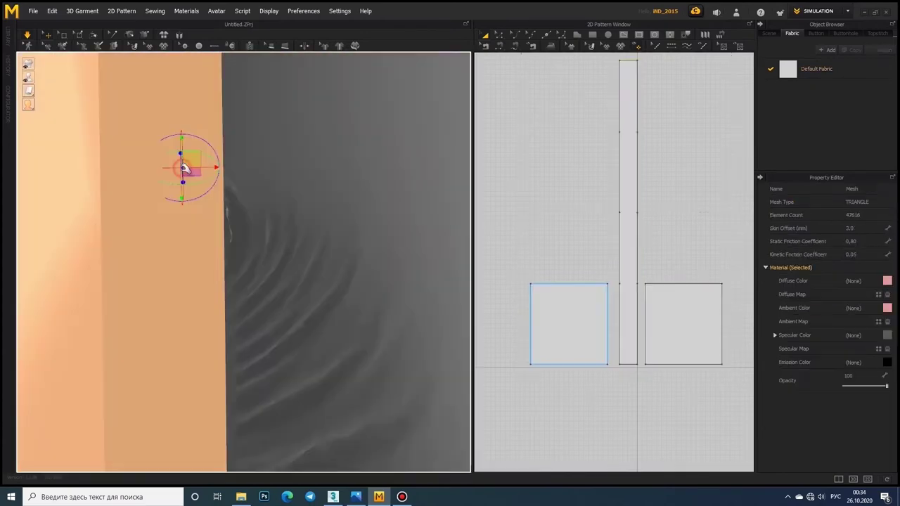
scroll(211, 203, "down", 3)
scroll(136, 190, "down", 3)
scroll(140, 196, "down", 2)
right_click_drag(141, 196, 271, 185)
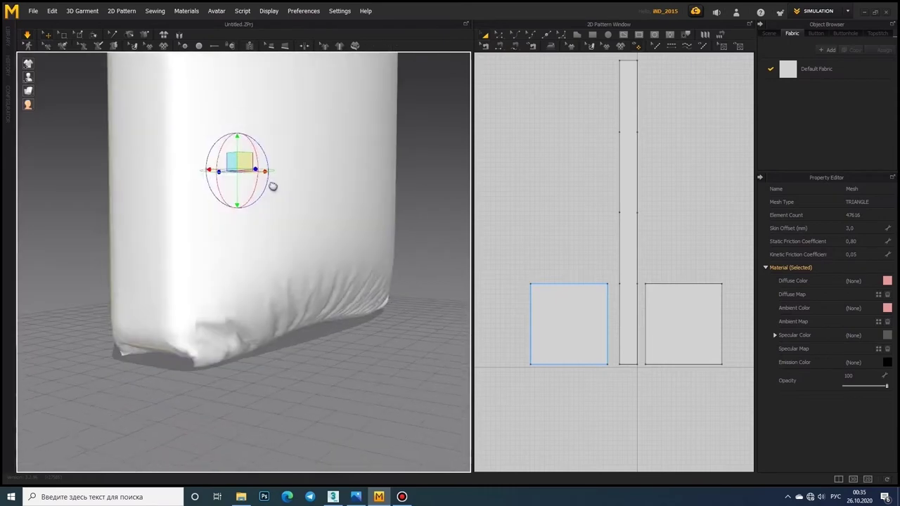
scroll(260, 162, "down", 2)
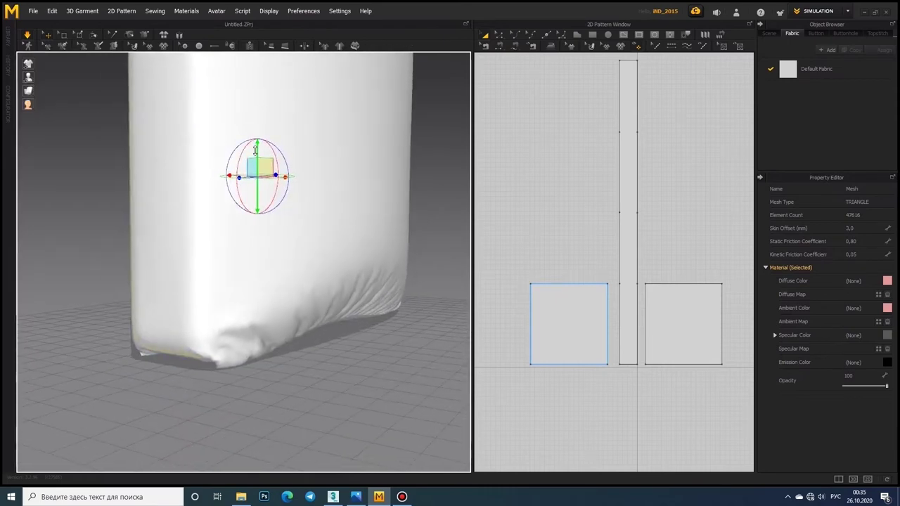
mouse_move(255, 156)
right_mouse_down()
mouse_move(279, 135)
mouse_move(171, 171)
mouse_move(190, 179)
right_mouse_up()
Select all pillow pattern pieces and set Shrinkage Warp to 110.
left_click(636, 218)
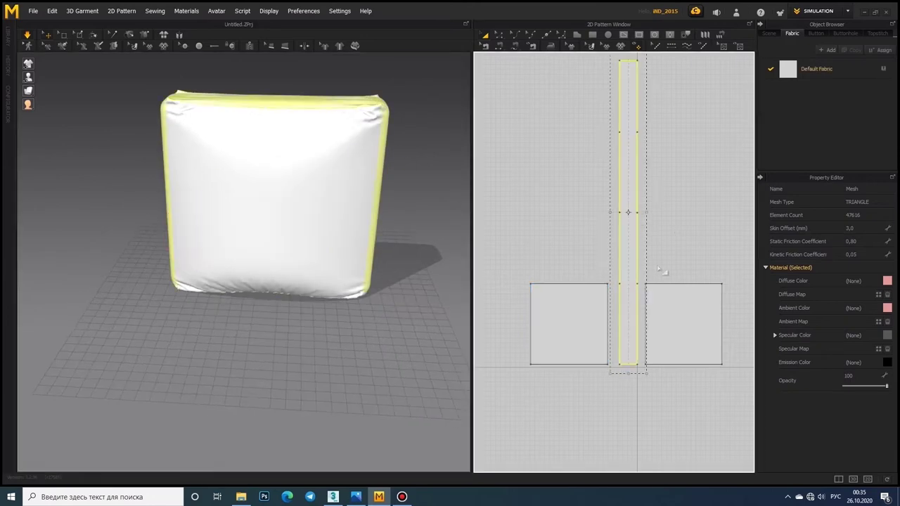
key("ctrl+a")
mouse_move(227, 241)
right_mouse_down()
mouse_move(277, 235)
mouse_move(316, 154)
right_mouse_up()
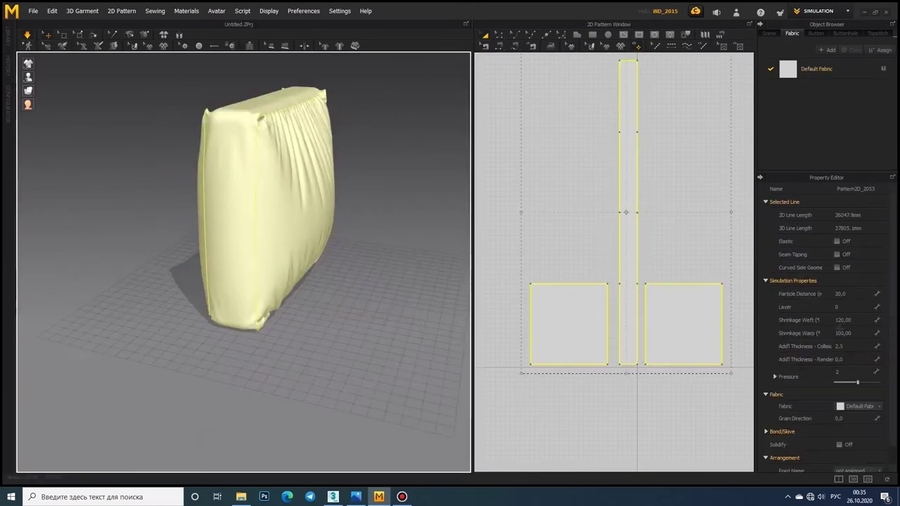
left_click(854, 333)
left_click(854, 321)
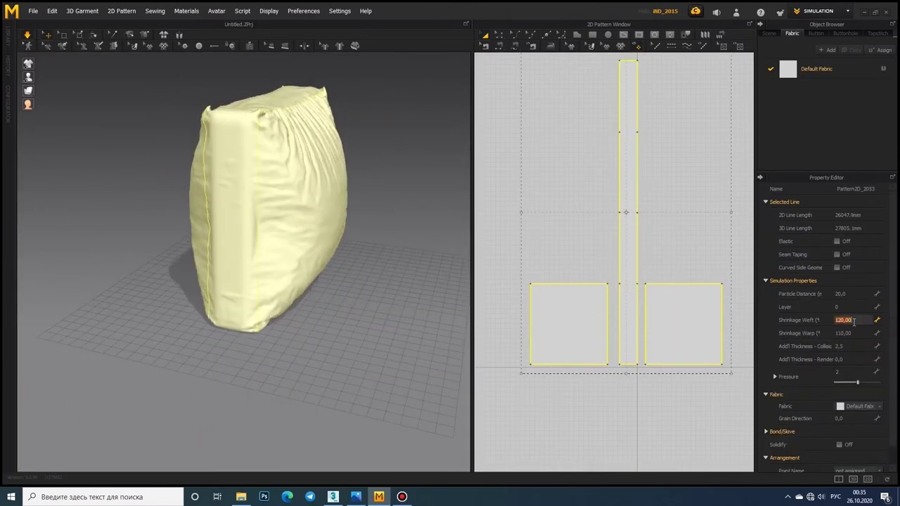
type("110")
left_click(855, 331)
Set Shrinkage Weft to 120 and tug the re-simulating pillow as it gathers wrinkles.
mouse_move(307, 185)
right_mouse_down()
mouse_move(220, 190)
mouse_move(293, 171)
mouse_move(301, 180)
mouse_move(258, 207)
right_mouse_up()
left_click(849, 320)
type("12")
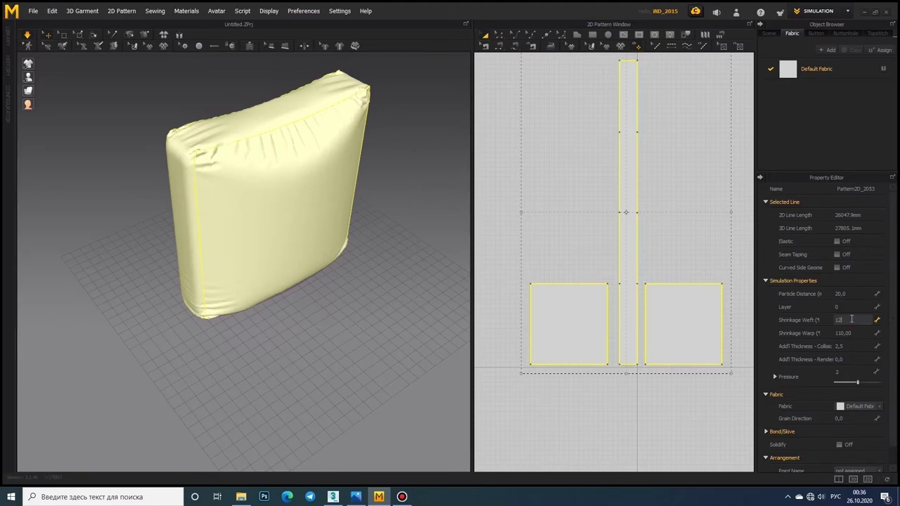
type("0")
key("Return")
right_click_drag(285, 153, 304, 134)
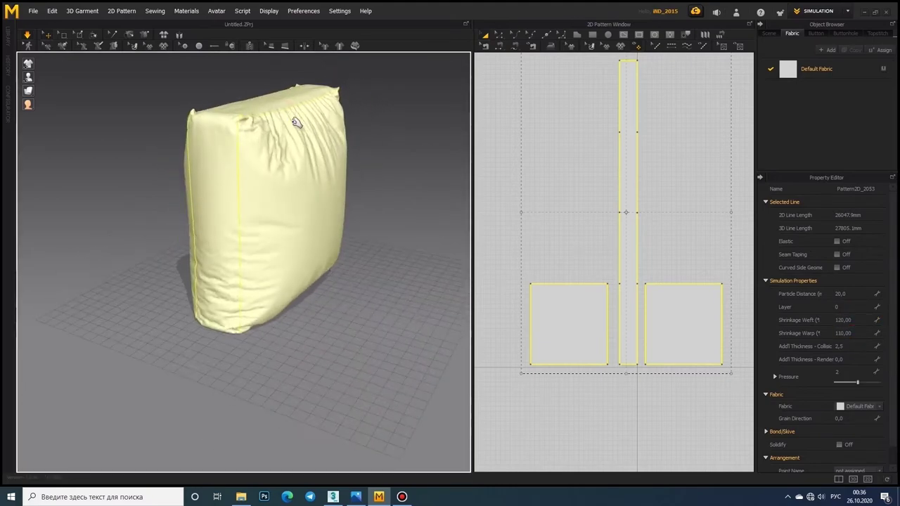
mouse_move(297, 123)
left_mouse_down()
mouse_move(281, 131)
mouse_move(305, 117)
mouse_move(279, 117)
left_mouse_up()
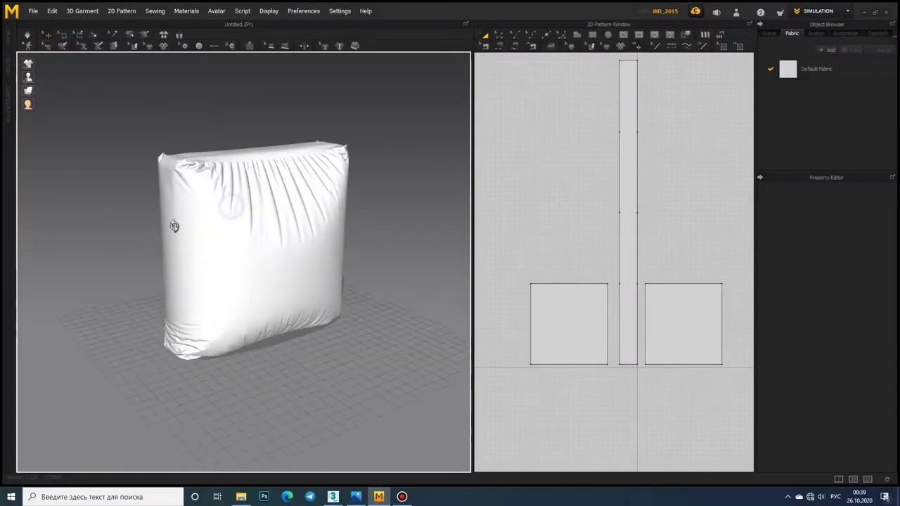
mouse_move(232, 195)
right_mouse_down()
mouse_move(253, 217)
mouse_move(306, 209)
right_mouse_up()
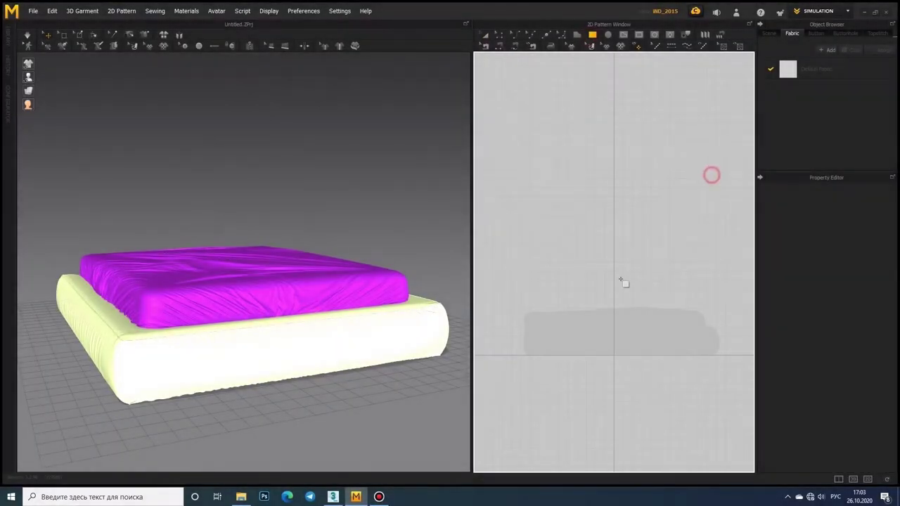
Draw a new rectangular panel and reshape it into a square.
right_click_drag(232, 211, 277, 246)
left_click_drag(520, 235, 559, 235)
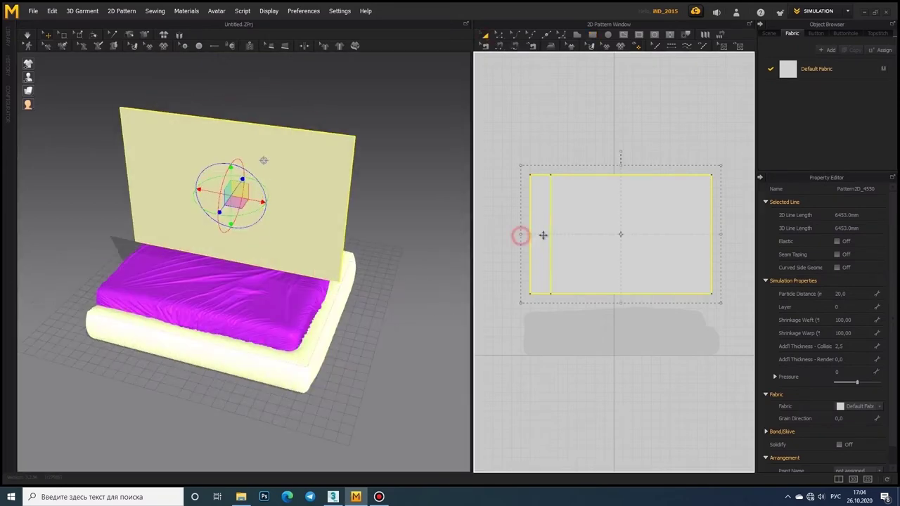
left_click_drag(638, 174, 636, 140)
mouse_move(230, 201)
right_mouse_down()
mouse_move(147, 187)
mouse_move(225, 180)
mouse_move(187, 196)
mouse_move(200, 191)
right_mouse_up()
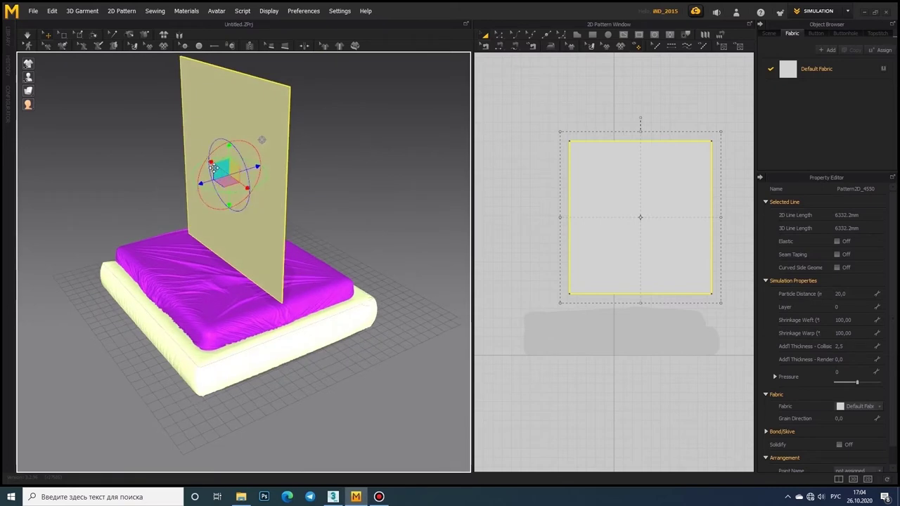
Add an internal line across the panel's top and offset copies of it into a grid.
scroll(673, 171, "up", 2)
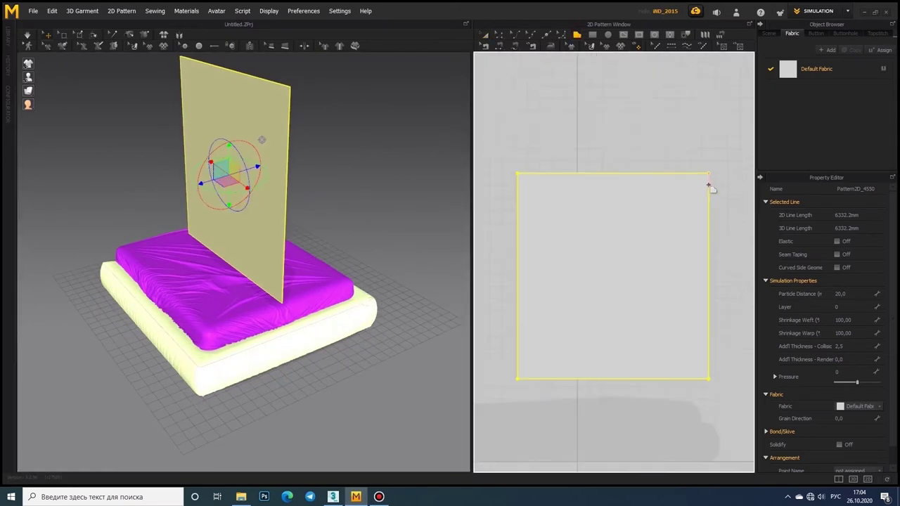
double_click(711, 184)
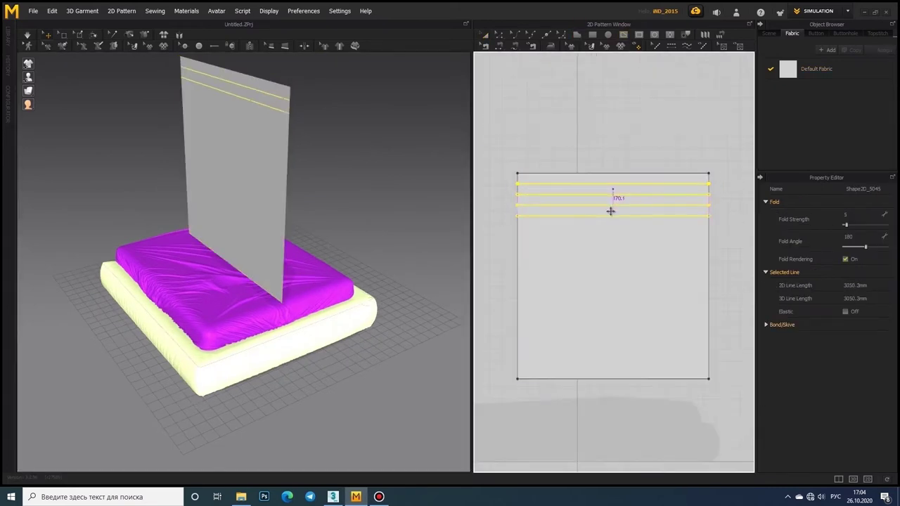
left_click(608, 305)
scroll(620, 287, "down", 2)
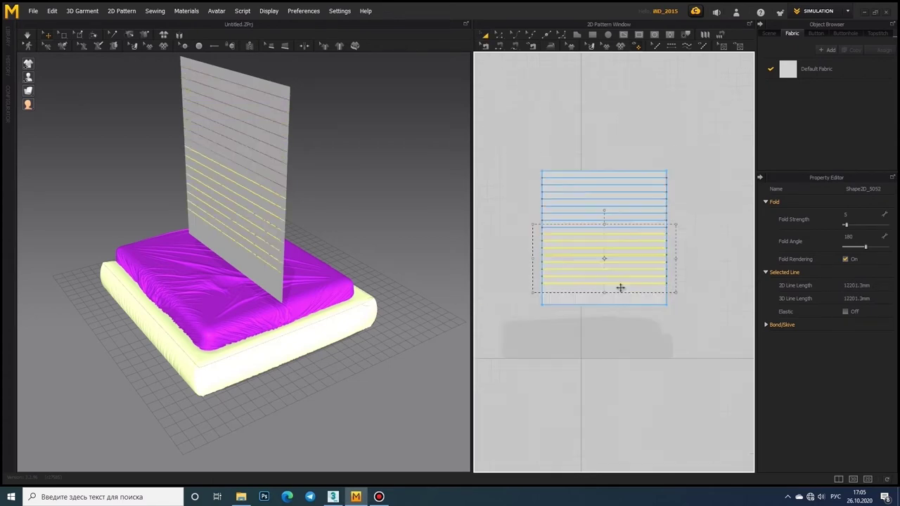
scroll(619, 287, "up", 3)
scroll(621, 257, "down", 2)
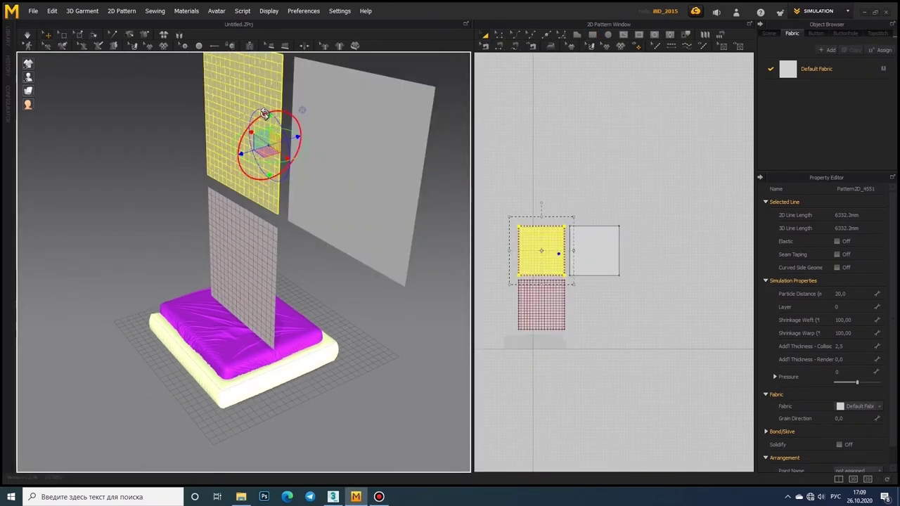
Rotate the yellow panel upright and lower it toward the bed.
left_click_drag(247, 132, 285, 134)
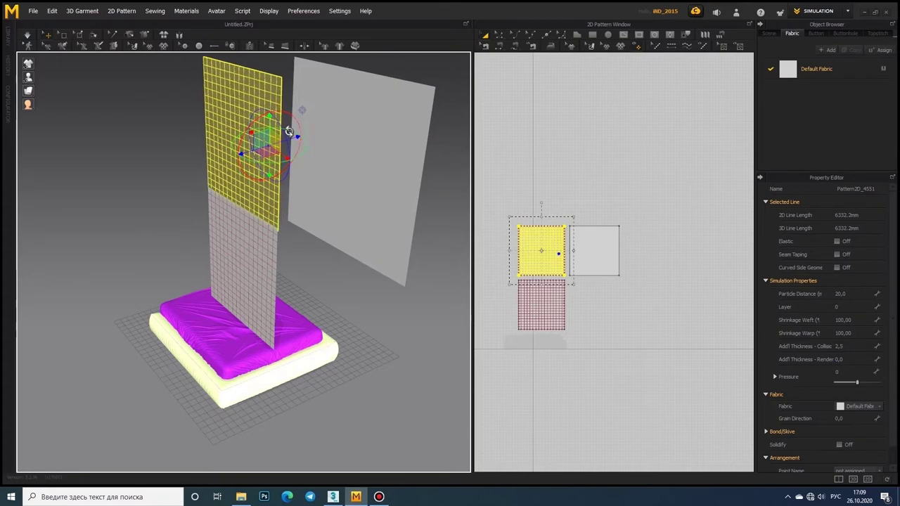
right_click_drag(285, 134, 245, 201)
mouse_move(253, 156)
left_mouse_down()
mouse_move(246, 178)
mouse_move(242, 140)
left_mouse_up()
mouse_move(242, 140)
right_mouse_down()
mouse_move(287, 124)
mouse_move(417, 116)
right_mouse_up()
left_click_drag(253, 137, 253, 249)
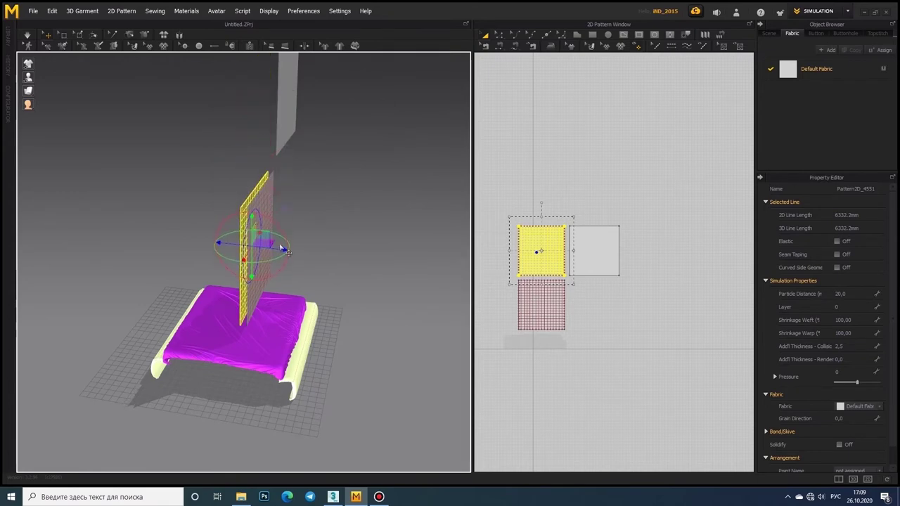
right_click_drag(284, 250, 286, 207)
Shift the upper grey panel sideways.
left_click(298, 189)
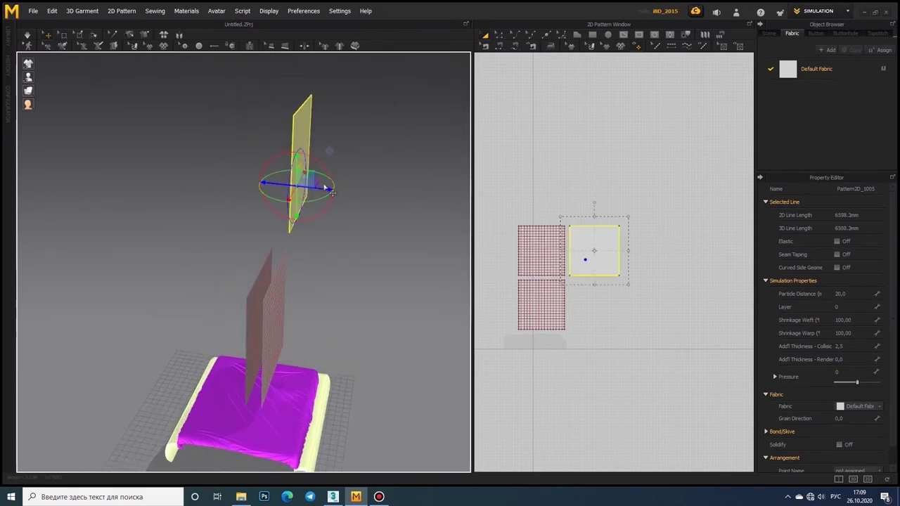
left_click_drag(332, 193, 344, 194)
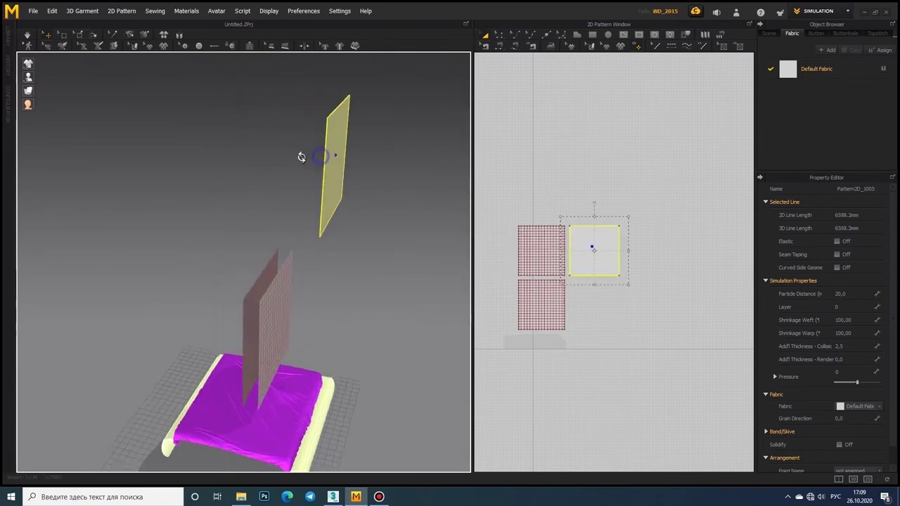
right_click_drag(301, 155, 407, 174)
Move the loose square panel down beside the two grid panels.
left_click(415, 191)
scroll(414, 191, "down", 3)
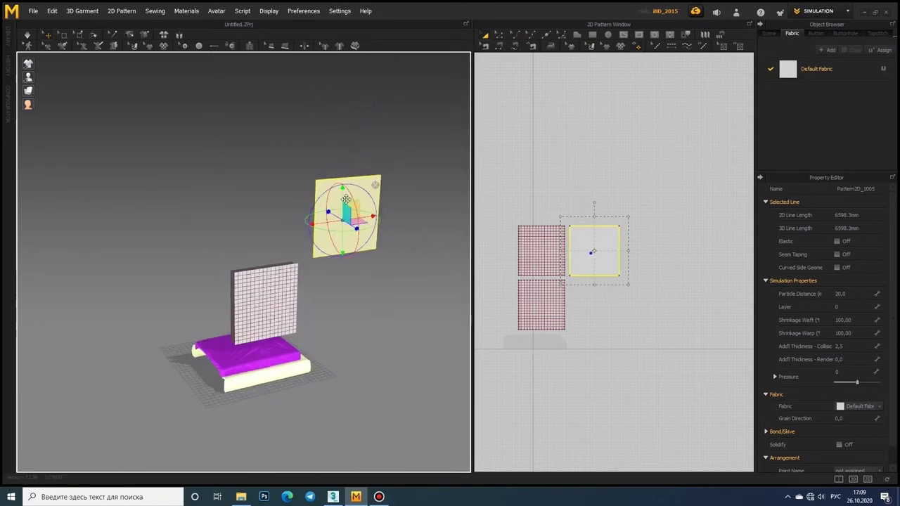
left_click_drag(355, 220, 299, 315)
scroll(299, 315, "up", 2)
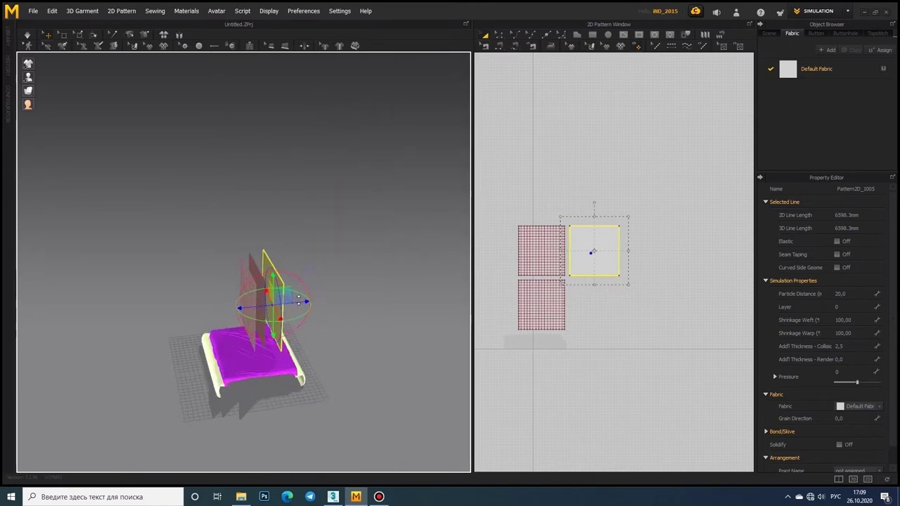
scroll(296, 302, "up", 2)
scroll(285, 281, "up", 2)
scroll(276, 258, "up", 2)
mouse_move(275, 258)
right_mouse_down()
mouse_move(246, 274)
mouse_move(237, 258)
mouse_move(464, 276)
right_mouse_up()
scroll(508, 276, "up", 4)
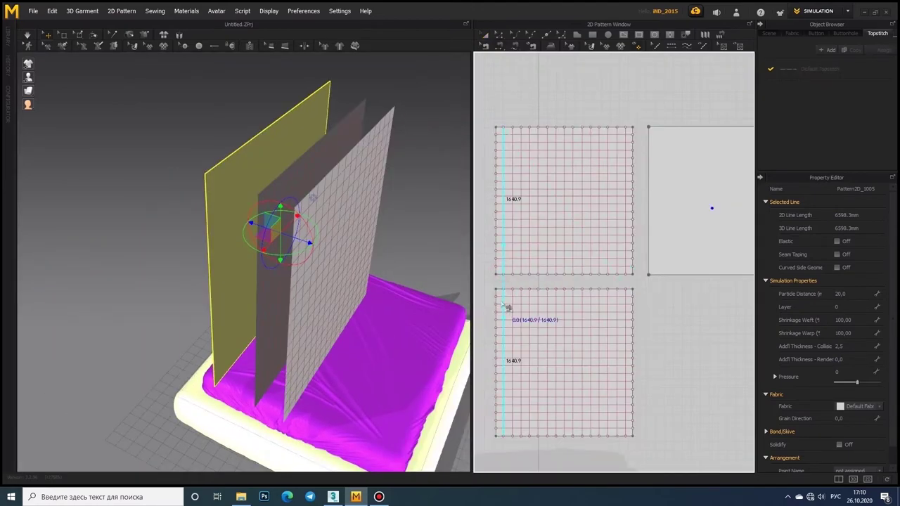
Sew the left edges of the grid panels and the lower panel's edge together.
left_click(504, 307)
right_click_drag(340, 290, 342, 291)
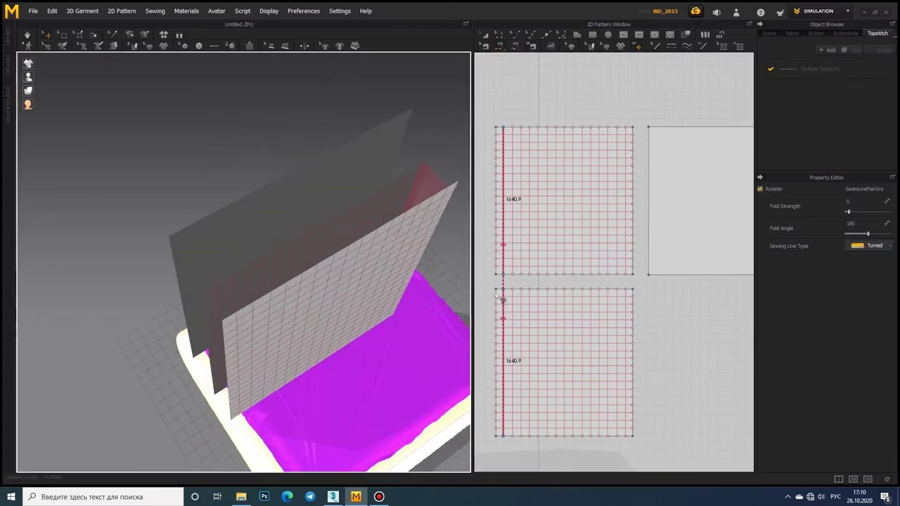
left_click_drag(513, 306, 528, 322)
left_click(527, 263)
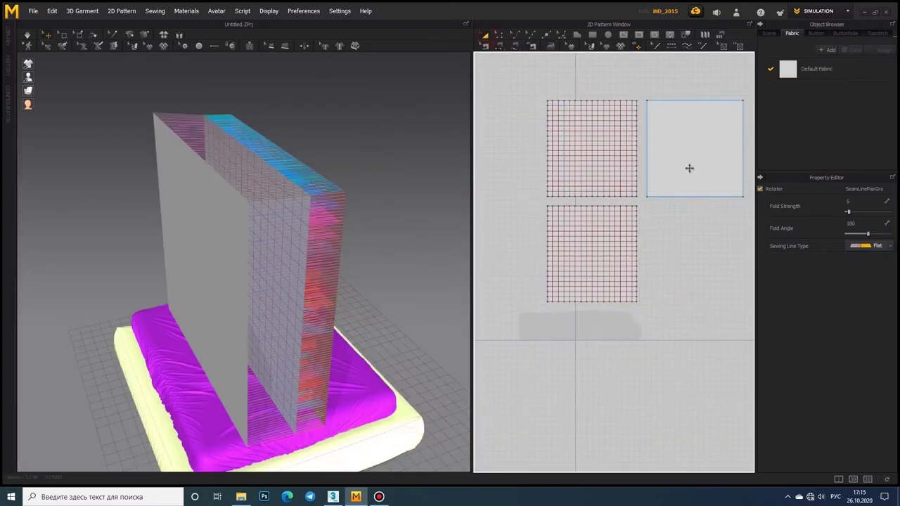
Select both grid panels and rotate them to lie flat above the bed.
left_click(619, 110, "shift")
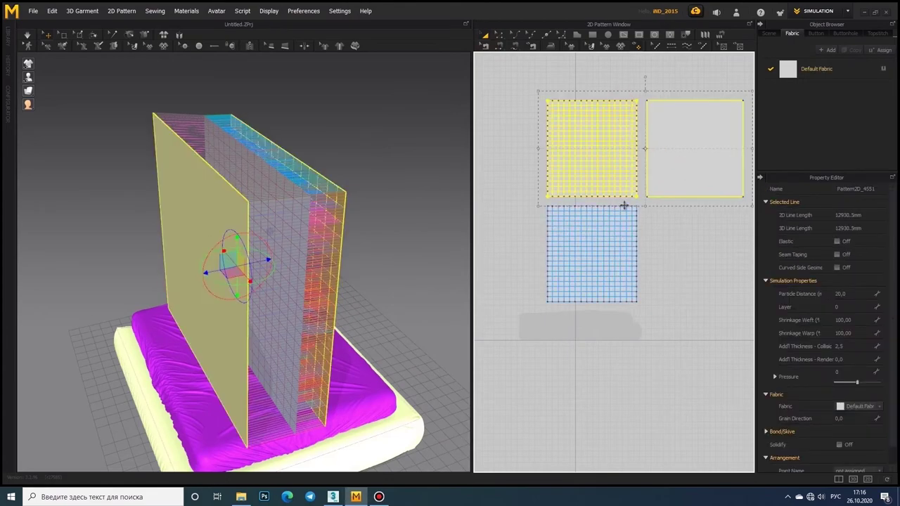
left_click(623, 207, "shift")
left_click_drag(225, 289, 306, 237)
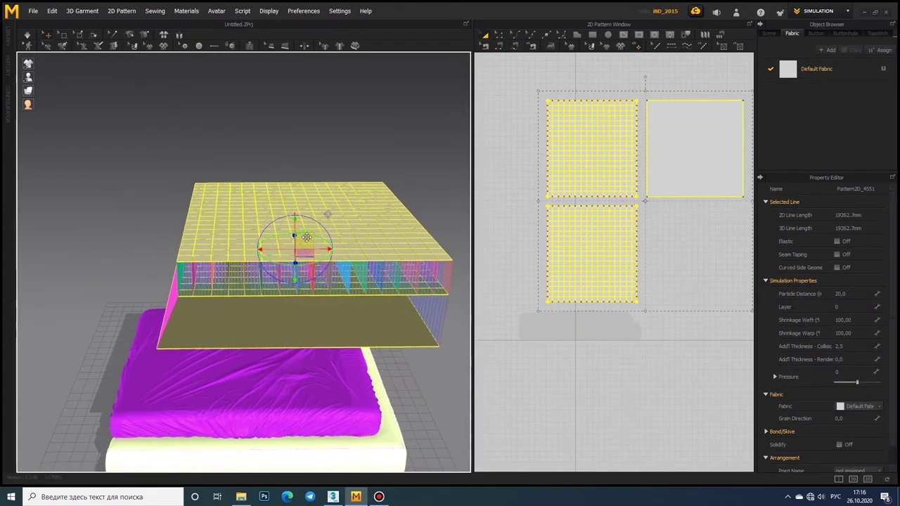
right_click_drag(307, 238, 287, 269)
Simulate the sewn cloth onto the bed, inspect the drape, then undo the last cloth change.
key("space")
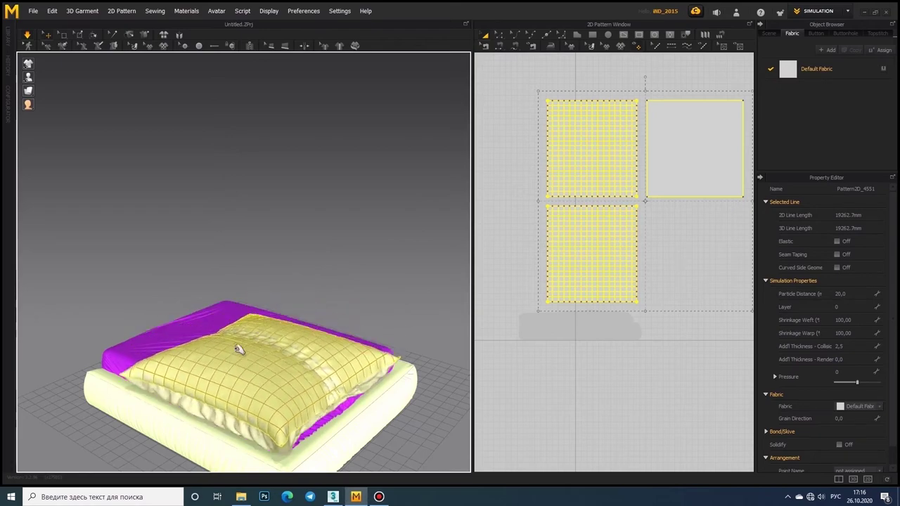
left_click(235, 375)
mouse_move(235, 375)
right_mouse_down()
mouse_move(220, 441)
mouse_move(248, 175)
mouse_move(276, 152)
mouse_move(209, 145)
right_mouse_up()
key("ctrl+z")
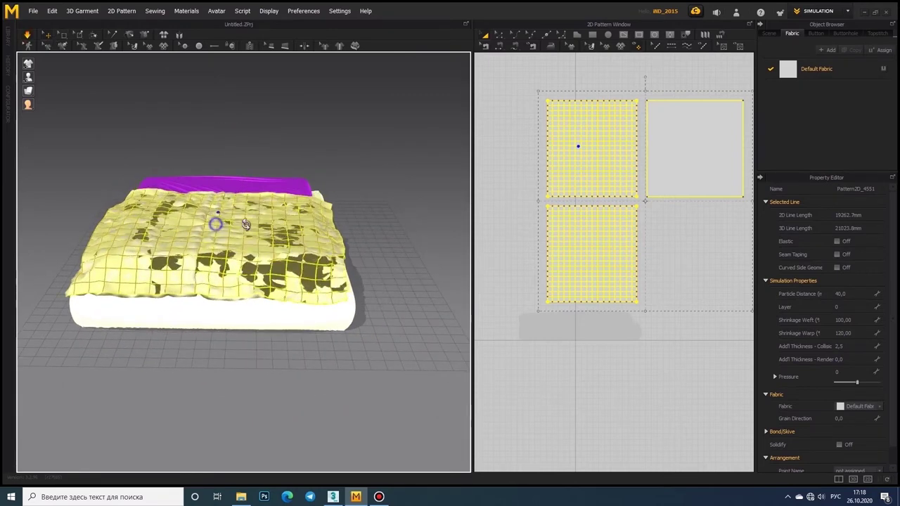
Pull the cloth toward the bed's centre and set Shrinkage Weft 110, Warp 130, Particle Distance 20.
mouse_move(246, 223)
right_mouse_down()
mouse_move(295, 235)
mouse_move(277, 194)
right_mouse_up()
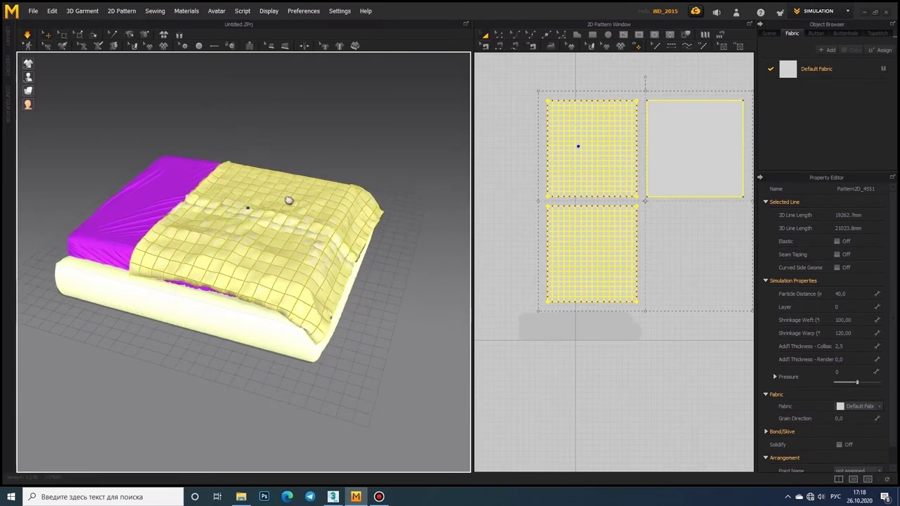
left_click_drag(257, 163, 373, 191)
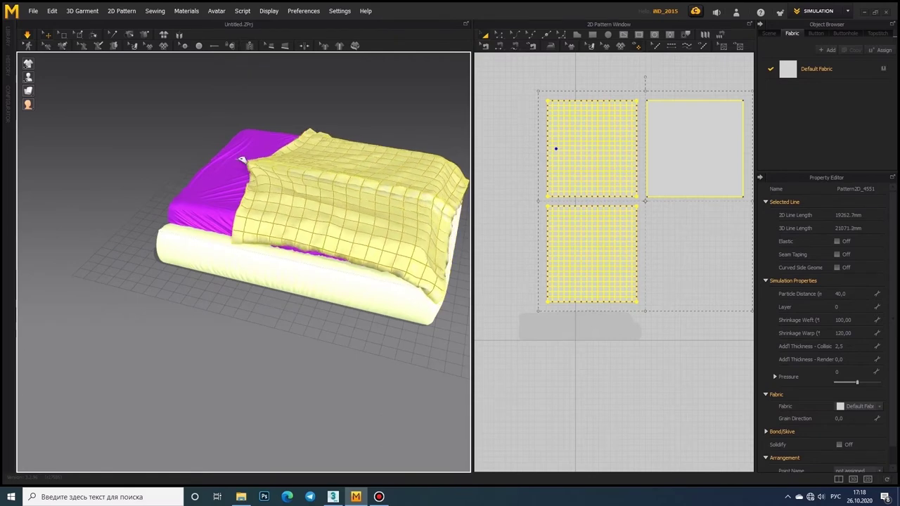
right_click_drag(373, 192, 241, 215)
right_click_drag(329, 261, 381, 274)
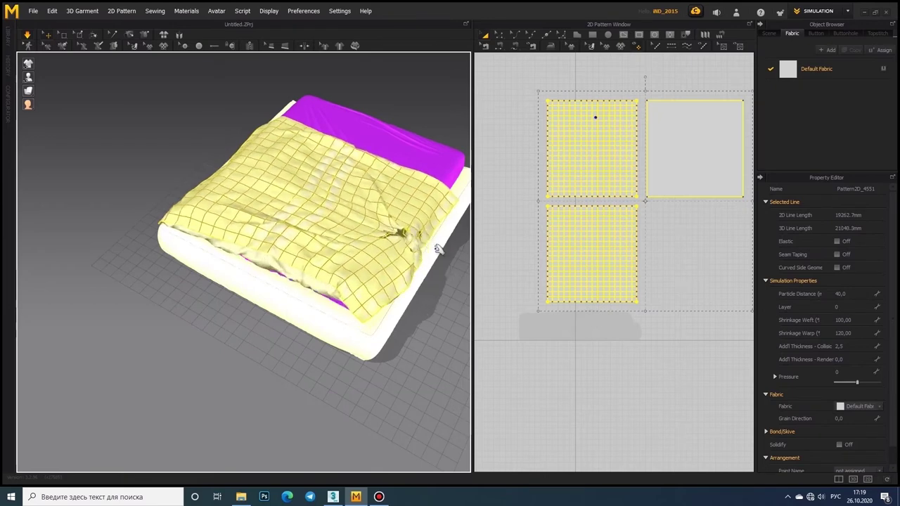
left_click(857, 320)
type("110")
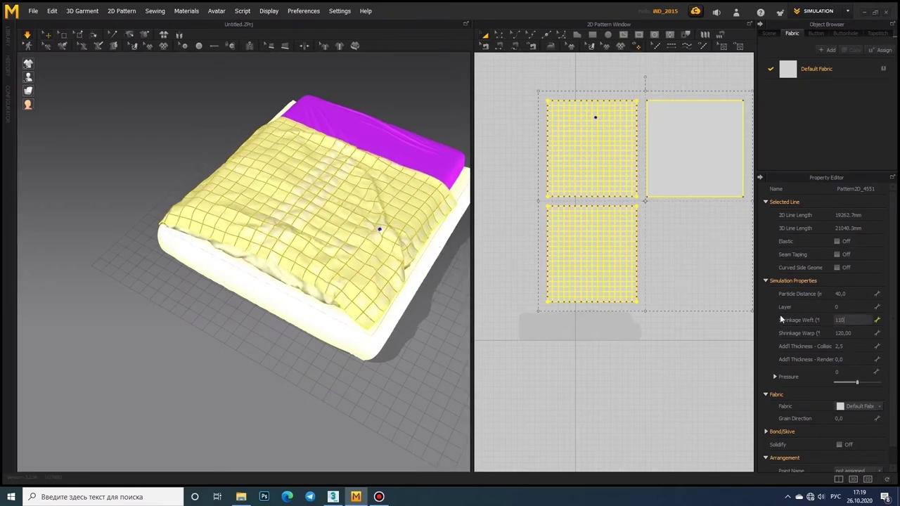
right_click_drag(288, 242, 193, 225)
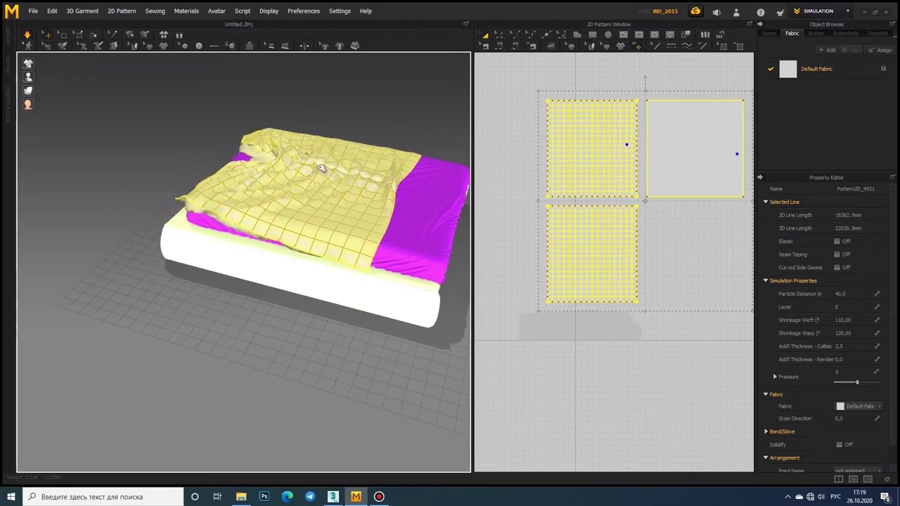
right_click_drag(321, 168, 414, 249)
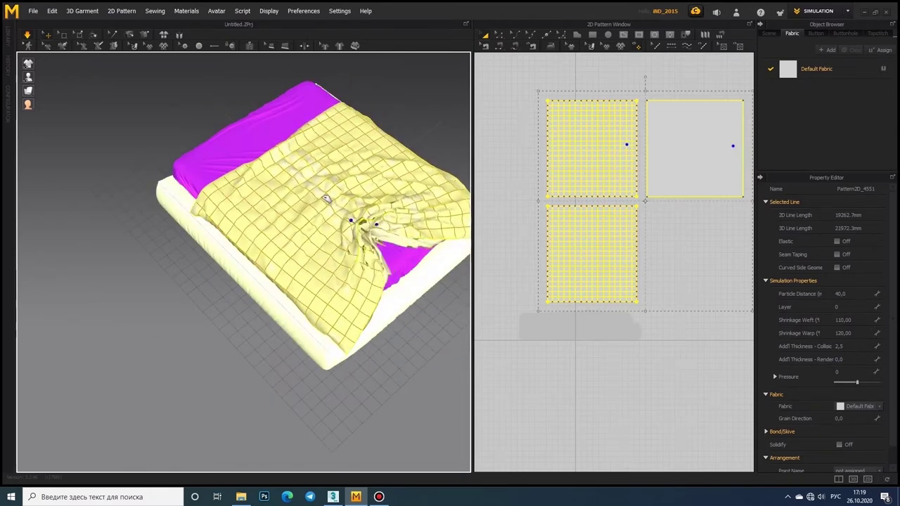
mouse_move(334, 203)
right_mouse_down()
mouse_move(215, 235)
mouse_move(266, 158)
right_mouse_up()
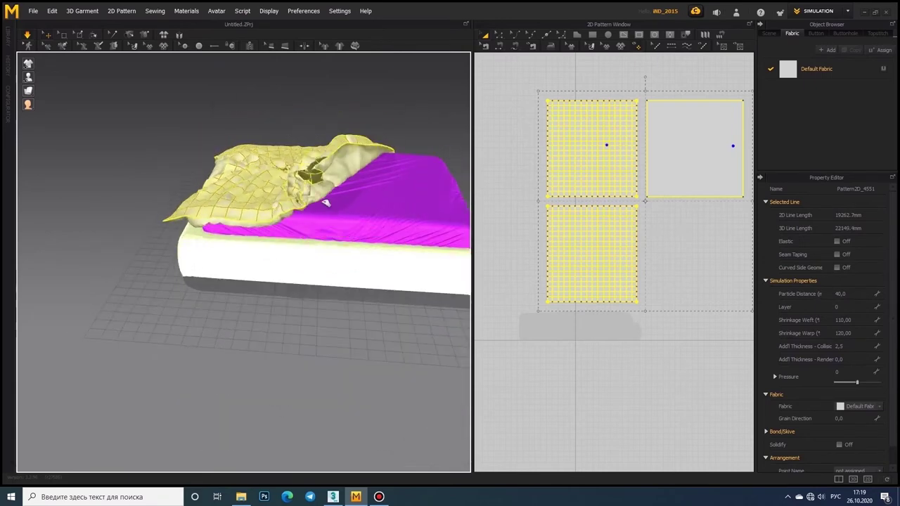
mouse_move(325, 203)
right_mouse_down()
mouse_move(340, 219)
mouse_move(335, 179)
right_mouse_up()
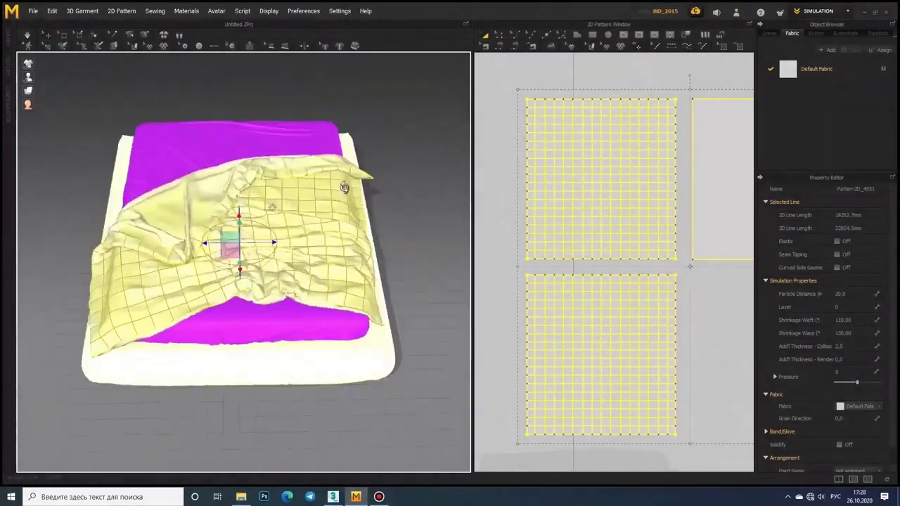
Select the plain right-hand panel, then one of its internal quilting lines to reveal Fold settings.
mouse_move(344, 187)
right_mouse_down()
mouse_move(296, 211)
mouse_move(245, 277)
mouse_move(180, 306)
mouse_move(147, 301)
right_mouse_up()
scroll(296, 211, "up", 3)
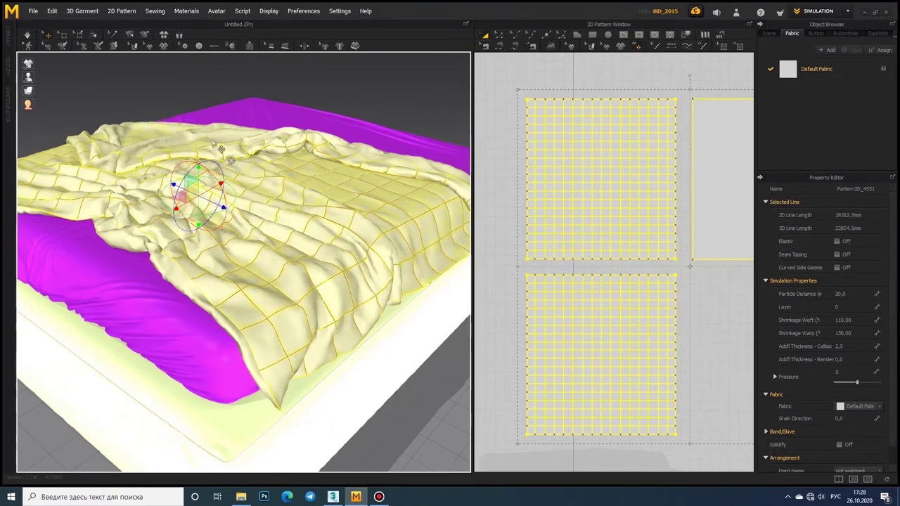
left_click(703, 199)
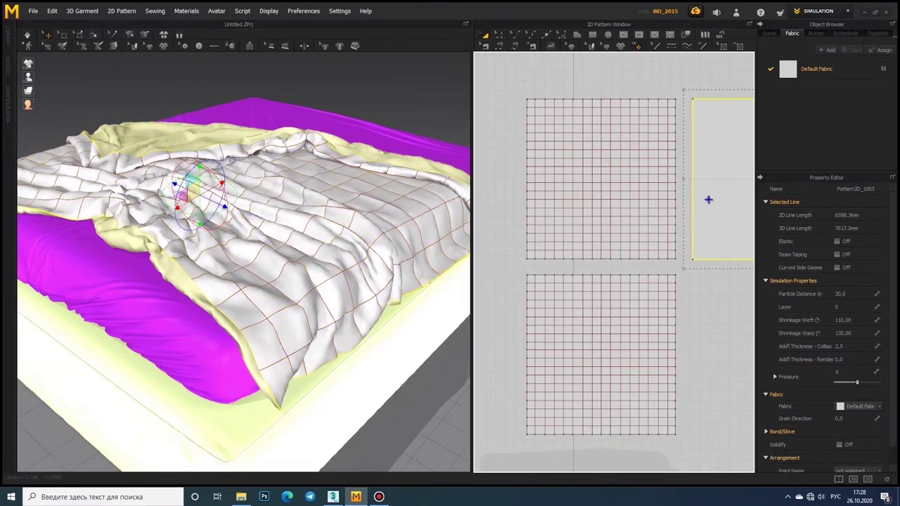
mouse_move(286, 230)
right_mouse_down()
mouse_move(236, 218)
mouse_move(251, 241)
mouse_move(262, 237)
right_mouse_up()
left_click(589, 237)
scroll(662, 251, "up", 3)
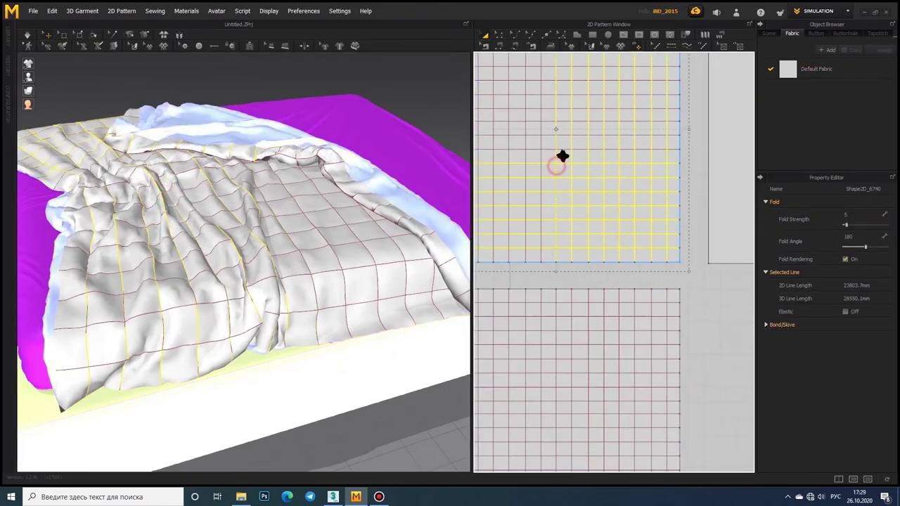
Select all the top panel's internal quilting lines and set Fold Strength 100 and Fold Angle 360.
left_click(527, 115)
scroll(570, 189, "down", 2)
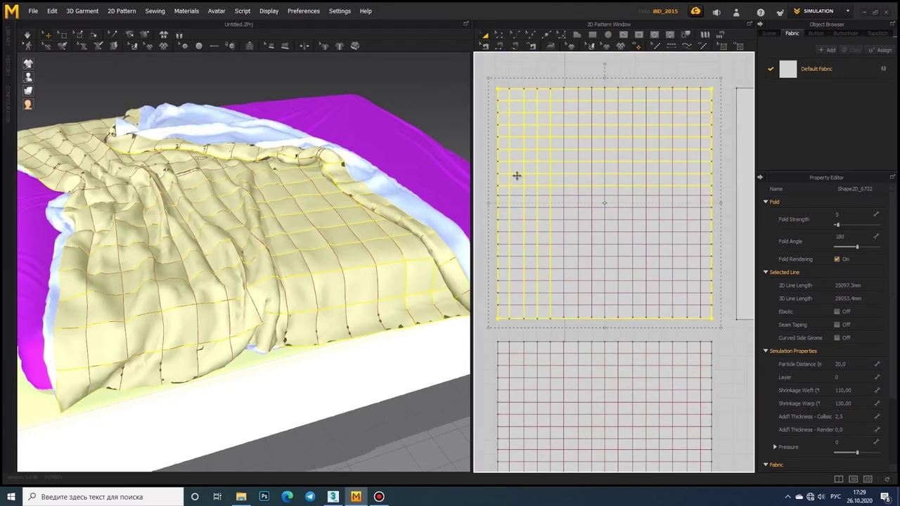
left_click(555, 192)
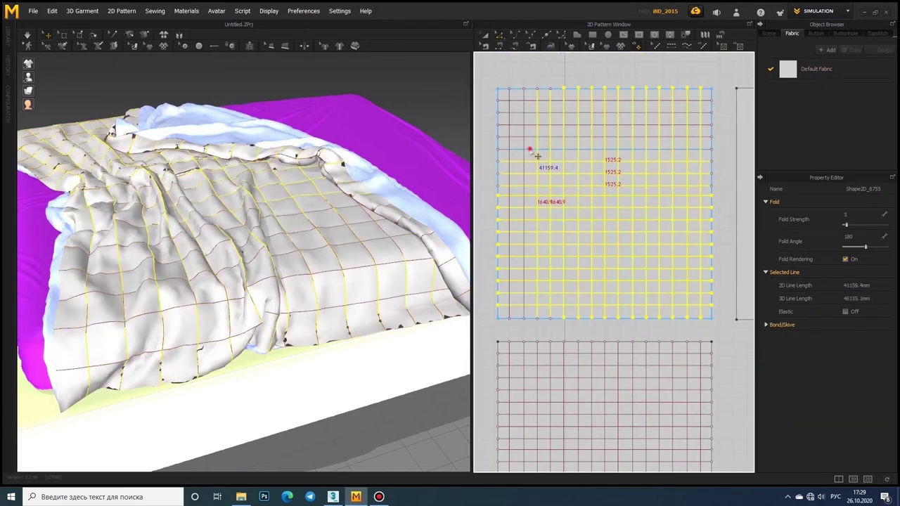
left_click_drag(845, 224, 889, 229)
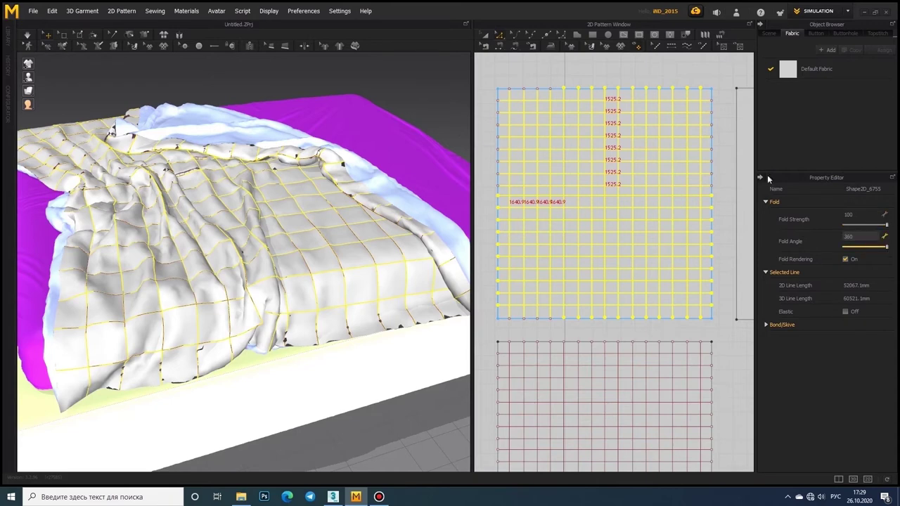
scroll(165, 182, "down", 3)
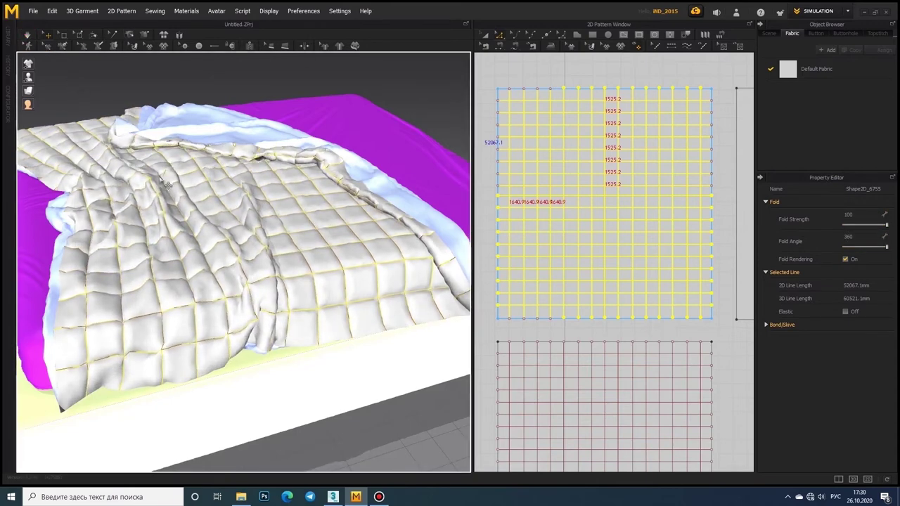
right_click_drag(166, 183, 213, 197)
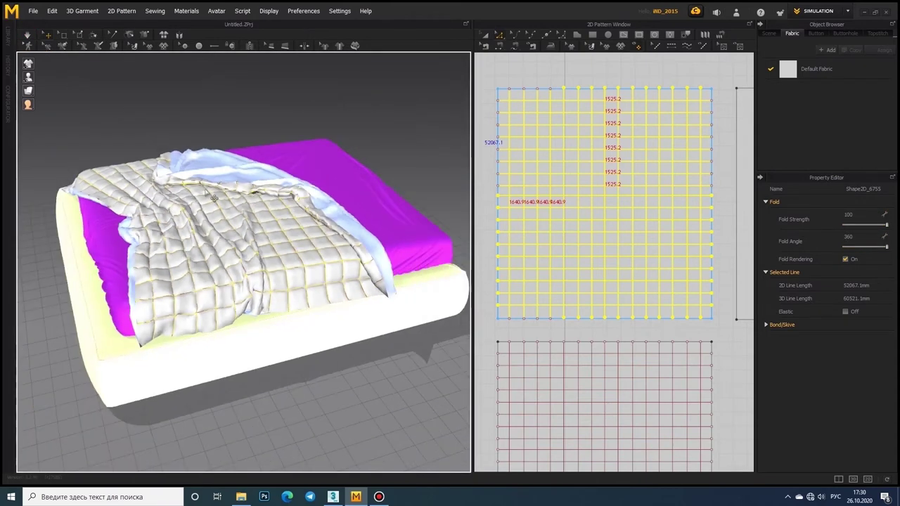
left_click(213, 198)
Set the Default Fabric's Shrinkage Weft to 115 and run a short simulation.
left_click(801, 70)
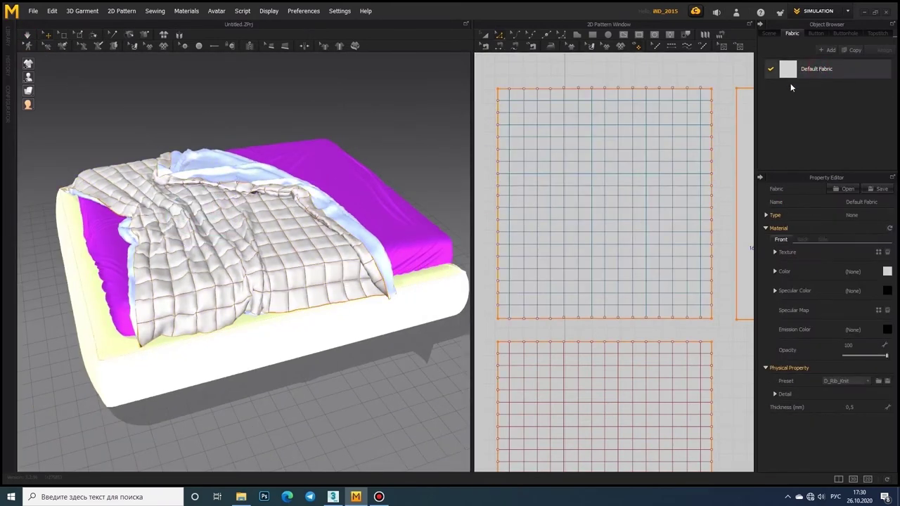
scroll(626, 245, "up", 3)
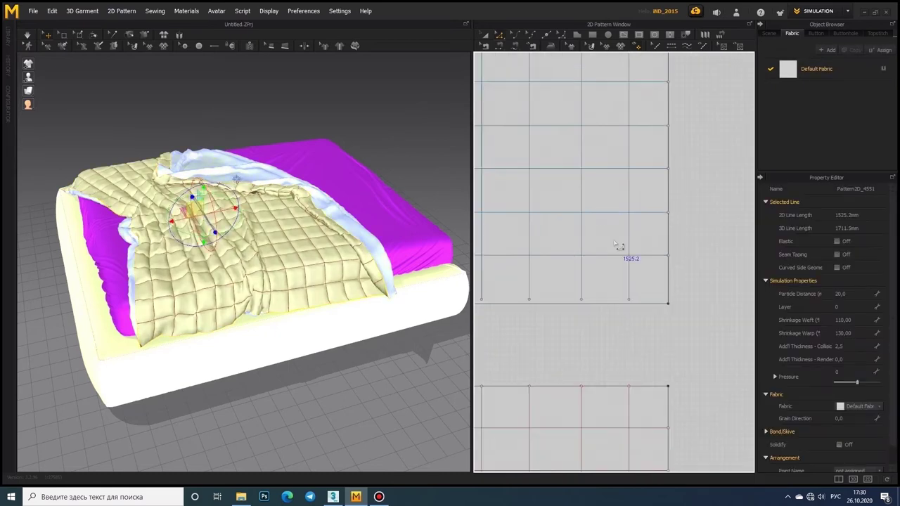
scroll(687, 169, "down", 5)
left_click(698, 141)
left_click(651, 199)
right_click_drag(652, 201, 614, 203)
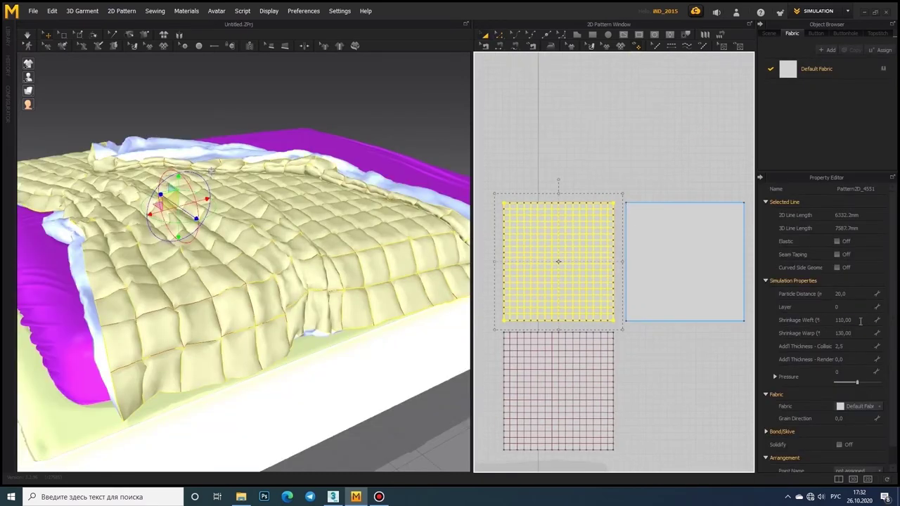
left_click(857, 320)
type("115")
left_click(28, 37)
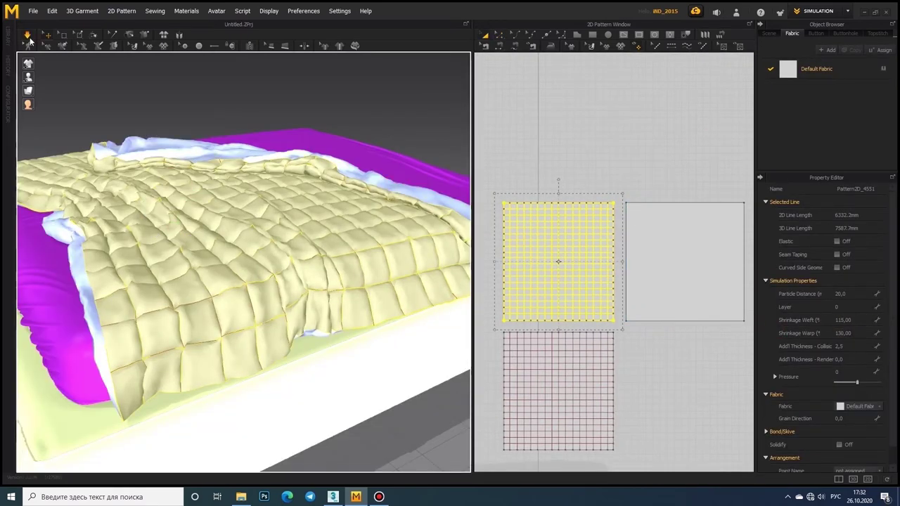
left_click(28, 36)
Set Particle Distance 10 on the top and bottom duvet panels and re-simulate the quilt.
right_click_drag(226, 258, 220, 175)
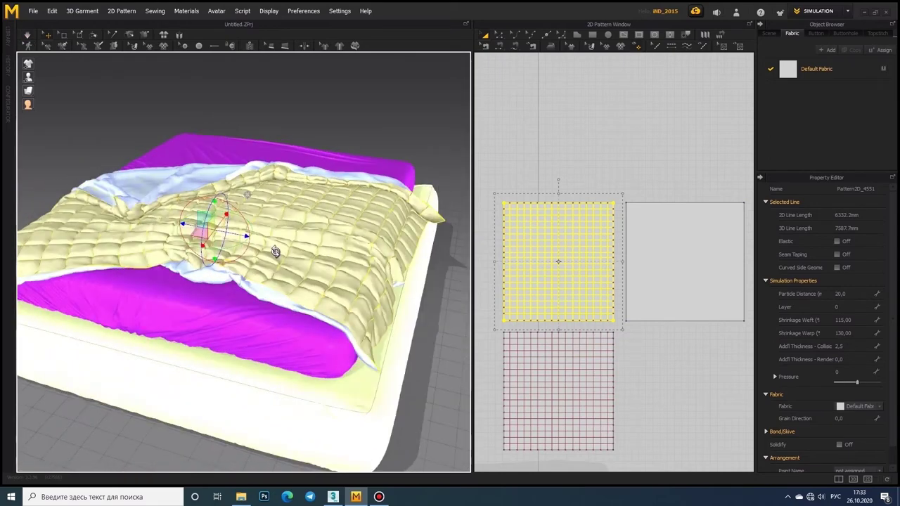
left_click(639, 261)
left_click(611, 238)
left_click(612, 334, "shift")
left_click_drag(808, 303, 777, 298)
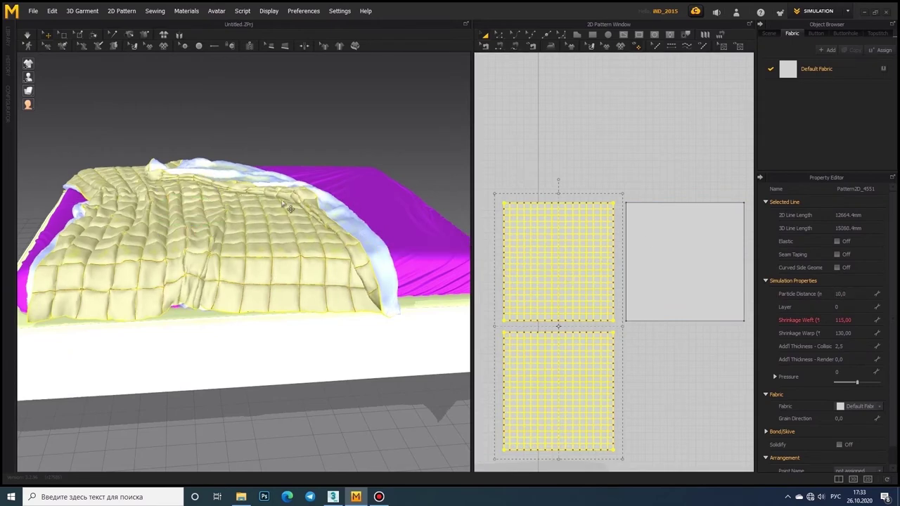
mouse_move(290, 209)
right_mouse_down()
mouse_move(322, 230)
mouse_move(116, 41)
right_mouse_up()
key("space")
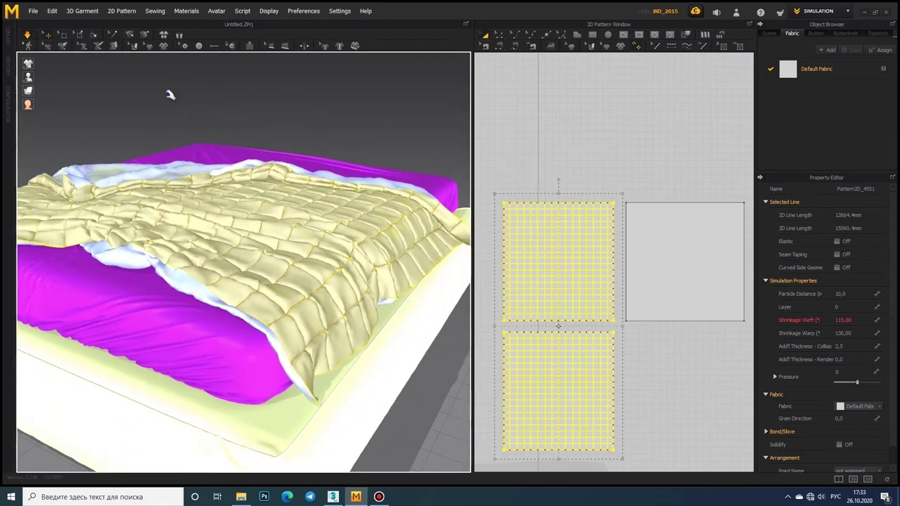
mouse_move(300, 234)
right_mouse_down()
mouse_move(247, 221)
mouse_move(264, 234)
right_mouse_up()
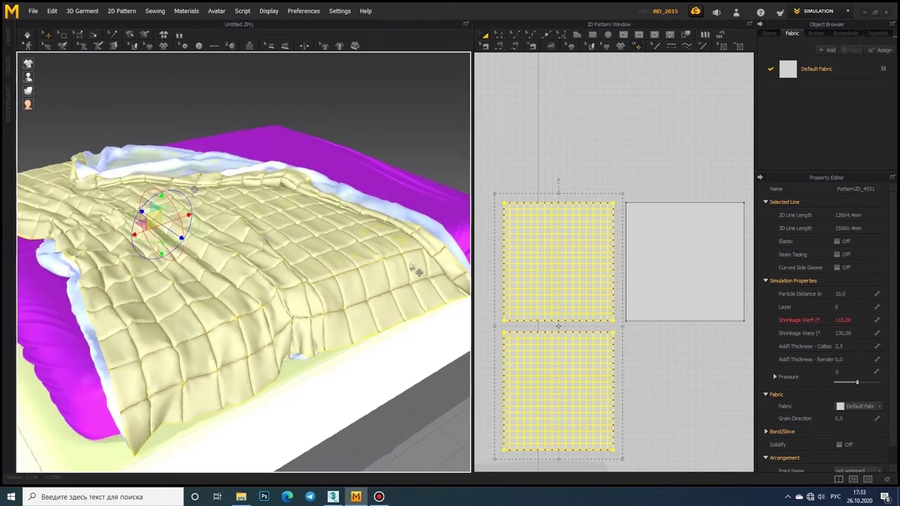
mouse_move(415, 271)
right_mouse_down()
mouse_move(361, 237)
mouse_move(427, 281)
right_mouse_up()
Re-run the simulation, then select the upper duvet panel and set its Pressure to 10.
left_click(613, 179)
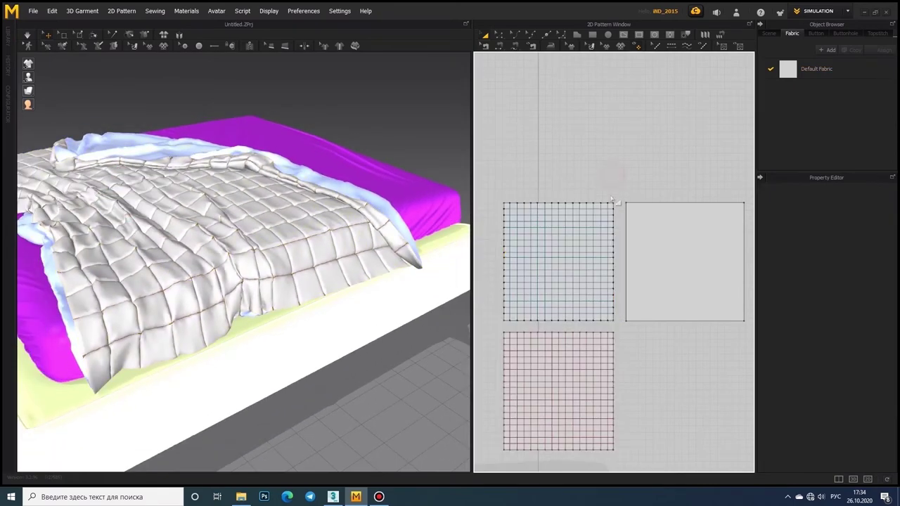
left_click(815, 69)
left_click(28, 35)
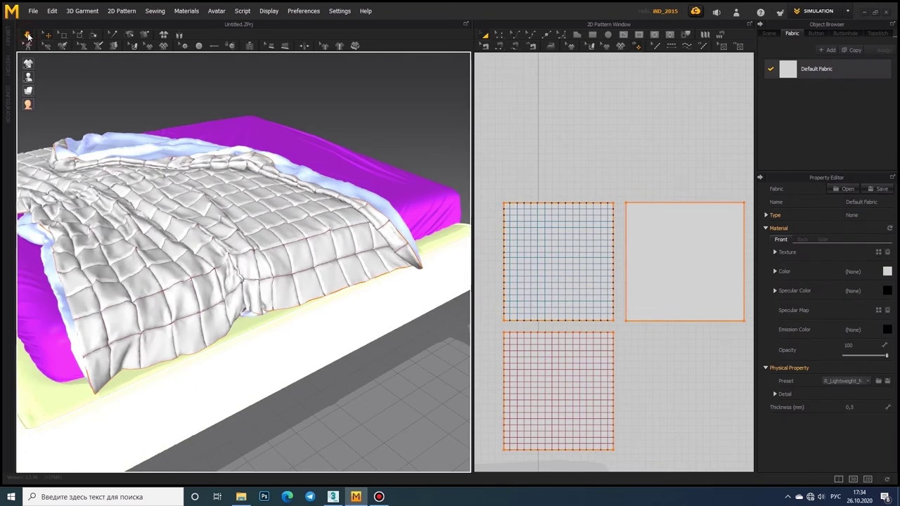
left_click(603, 206)
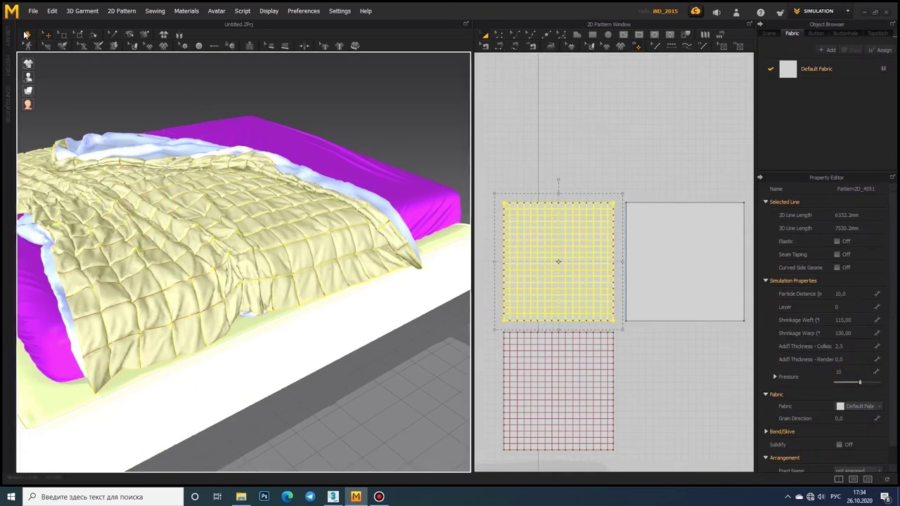
mouse_move(249, 201)
right_mouse_down()
mouse_move(208, 197)
mouse_move(217, 200)
right_mouse_up()
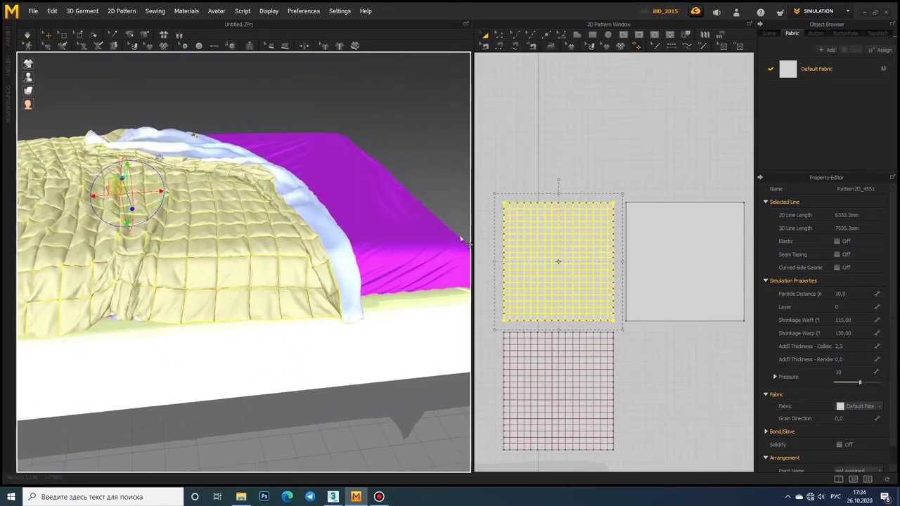
Freeze the upper duvet panel in place and select the lower duvet panel.
right_click(593, 204)
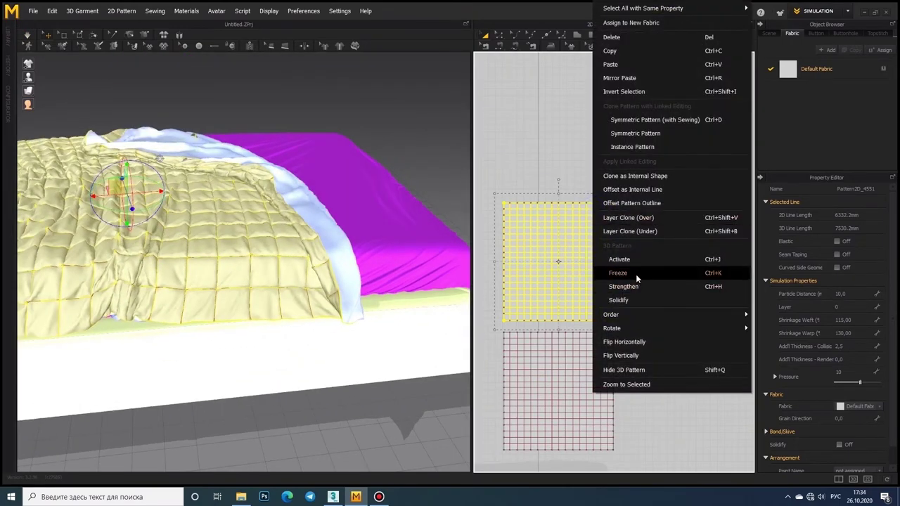
left_click(636, 274)
left_click(118, 163)
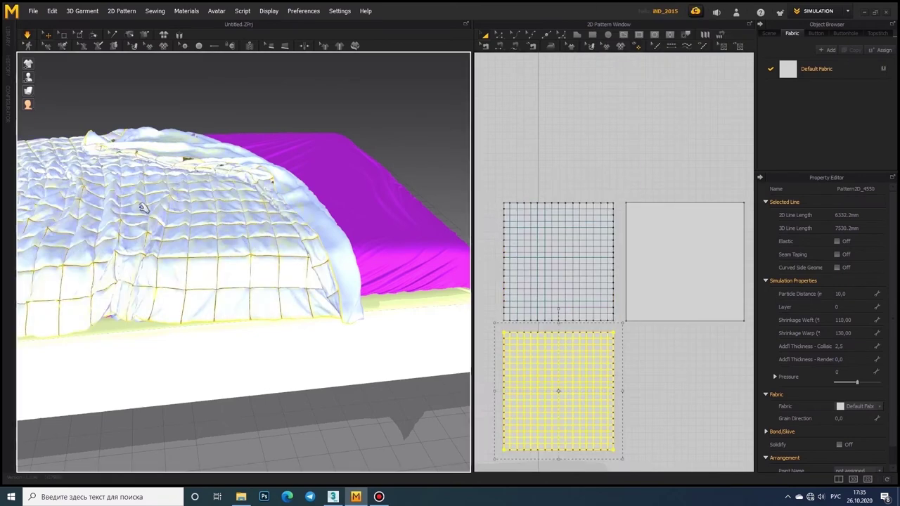
right_click_drag(143, 208, 140, 209)
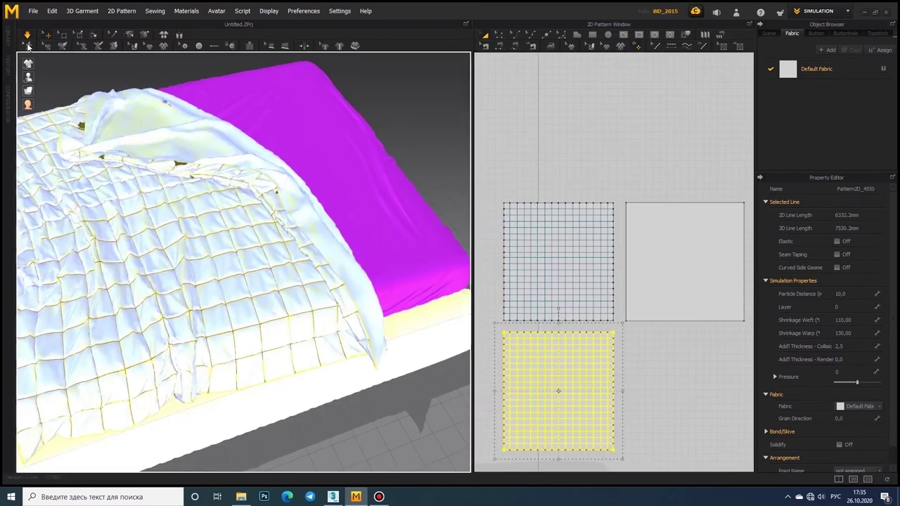
Unfreeze the right-hand sheet pattern and give it Particle Distance 2.0 and Pressure 5.
right_click(646, 251)
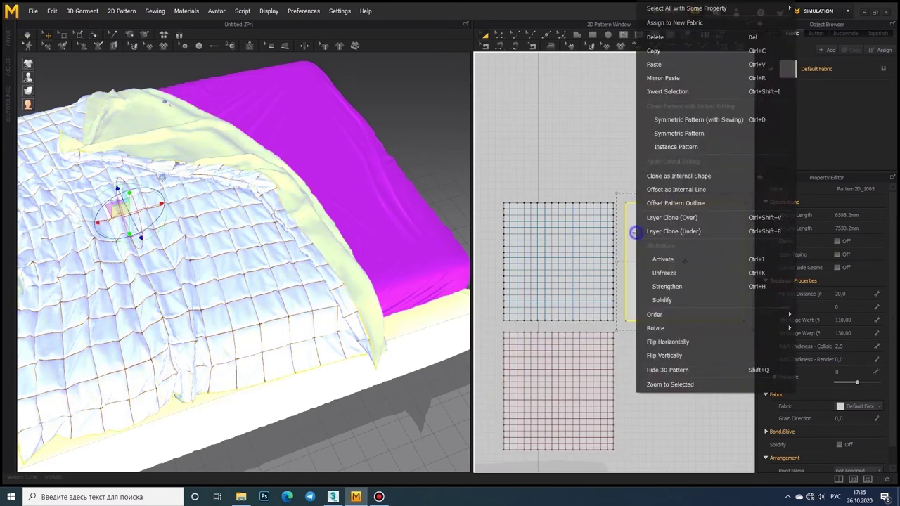
left_click(669, 270)
right_click_drag(231, 228, 331, 228)
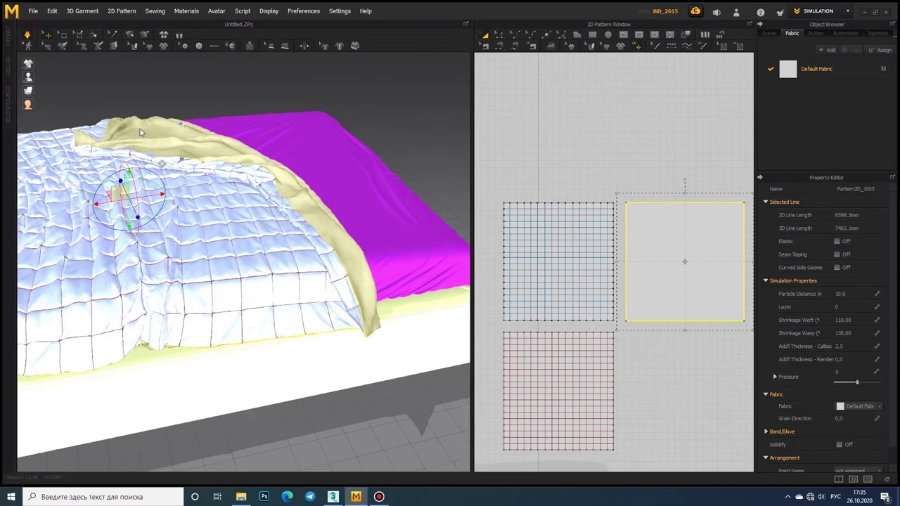
right_click_drag(140, 132, 151, 134)
scroll(160, 143, "up", 1)
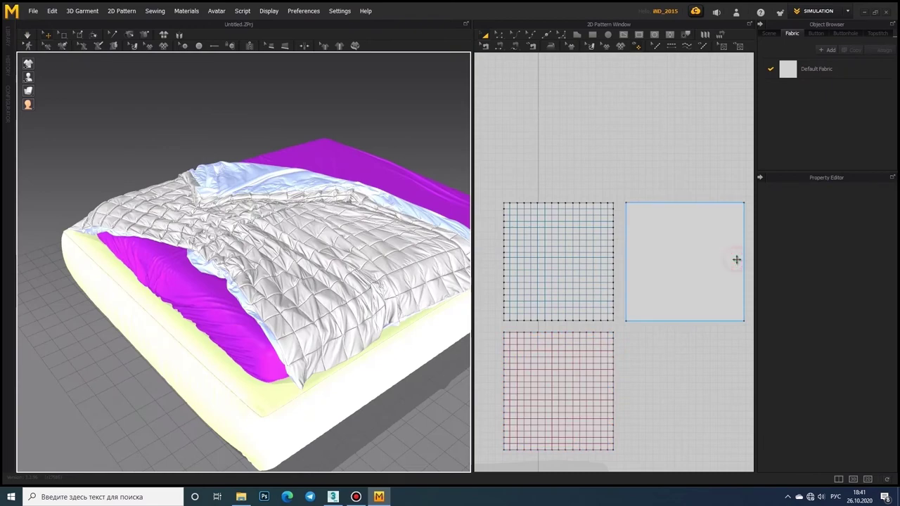
left_click(736, 259)
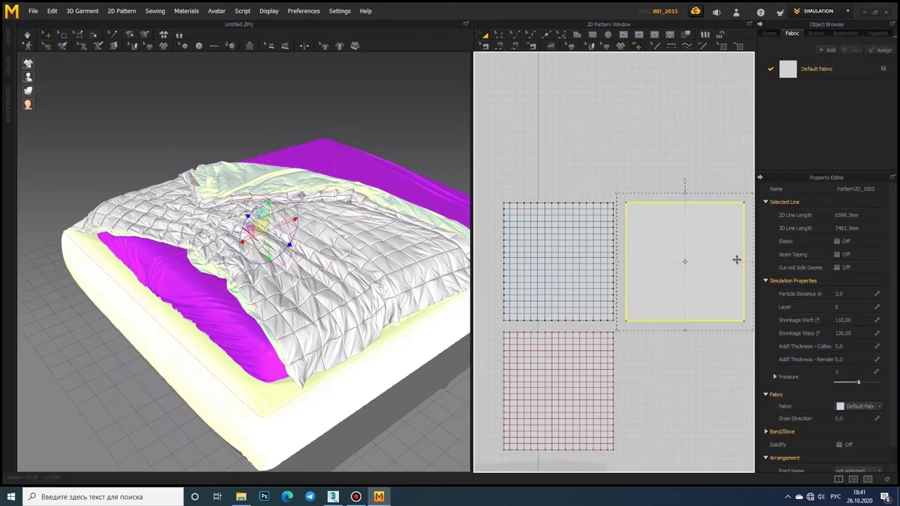
mouse_move(311, 91)
right_mouse_down()
mouse_move(327, 151)
mouse_move(377, 145)
mouse_move(397, 332)
right_mouse_up()
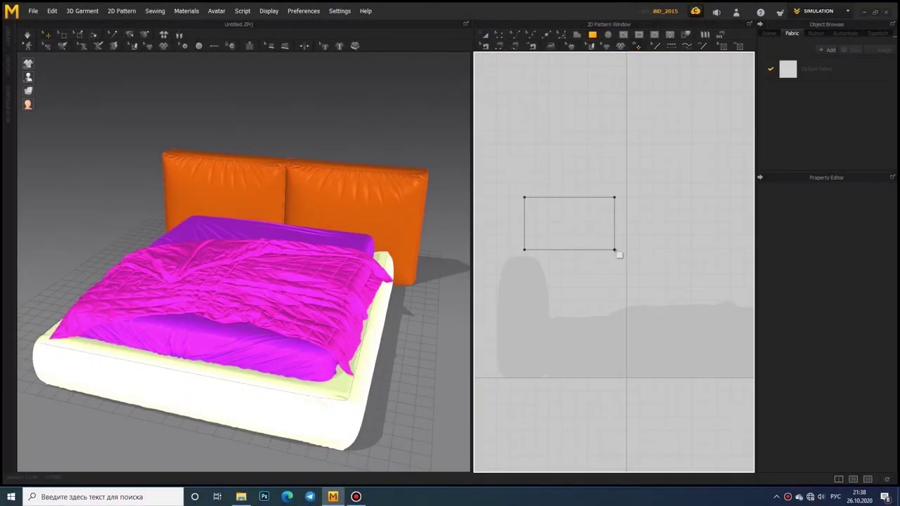
Draw a rectangular pillow panel and paste a copy of it to the right.
right_click_drag(345, 237, 308, 239)
scroll(633, 249, "up", 3)
scroll(605, 251, "down", 3)
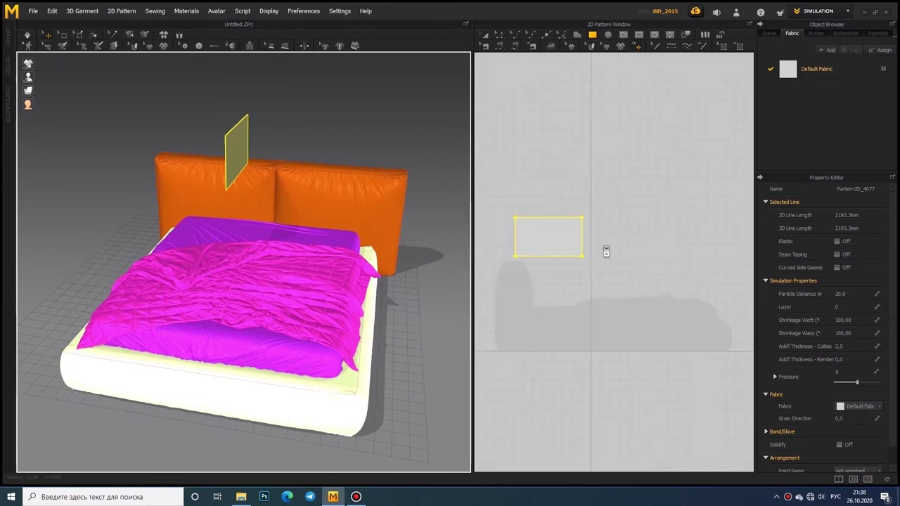
key("ctrl+c")
key("ctrl+v")
left_click(628, 237)
Check the upright panels by the headboard and start a seam on the left rectangle's edge.
left_click(210, 178)
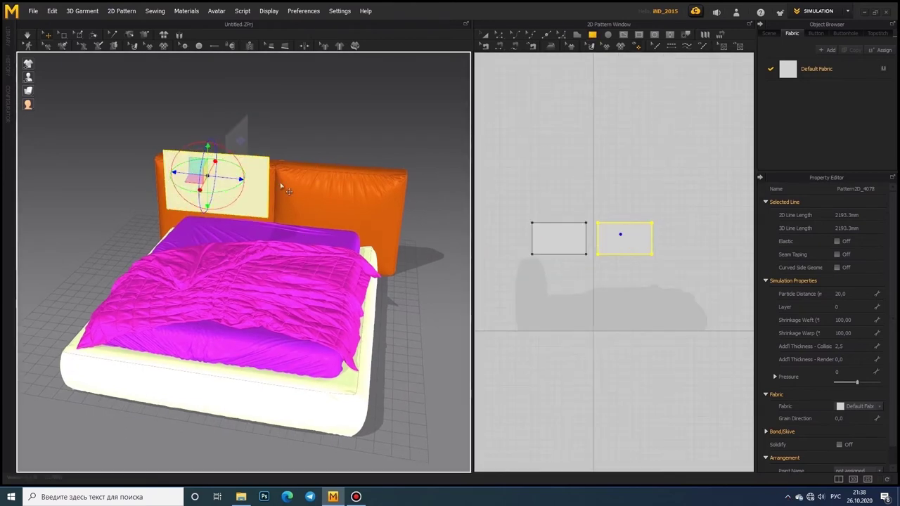
mouse_move(287, 191)
right_mouse_down()
mouse_move(239, 261)
mouse_move(211, 195)
right_mouse_up()
left_click(210, 195)
right_click_drag(176, 154, 239, 151)
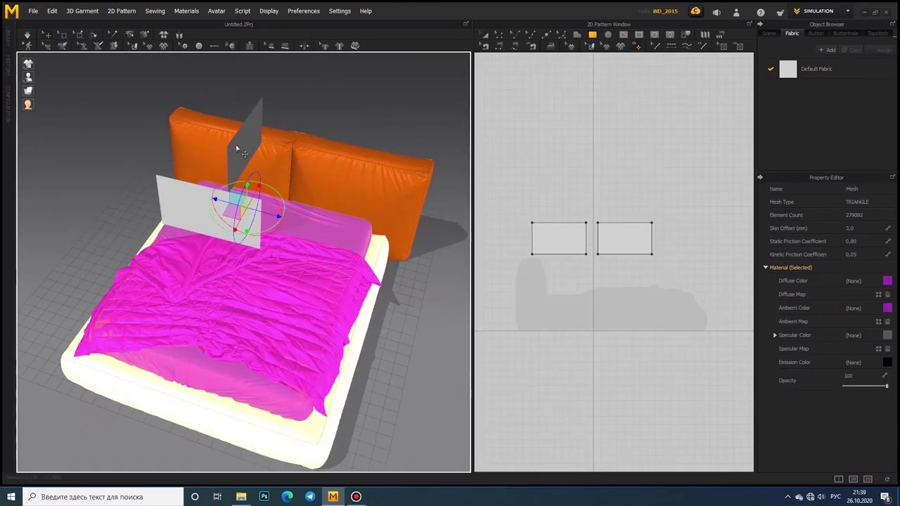
left_click(242, 152)
mouse_move(161, 168)
right_mouse_down()
mouse_move(296, 171)
mouse_move(271, 220)
right_mouse_up()
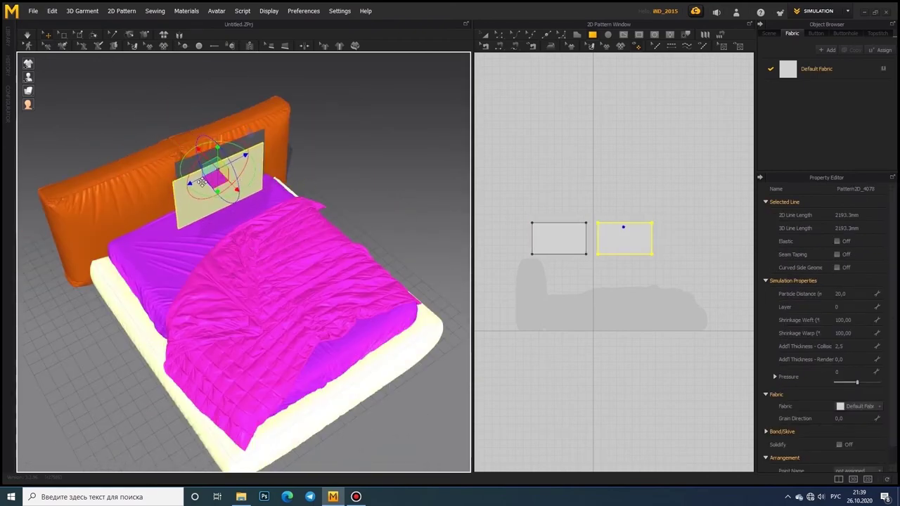
mouse_move(241, 175)
right_mouse_down()
mouse_move(283, 154)
mouse_move(267, 169)
right_mouse_up()
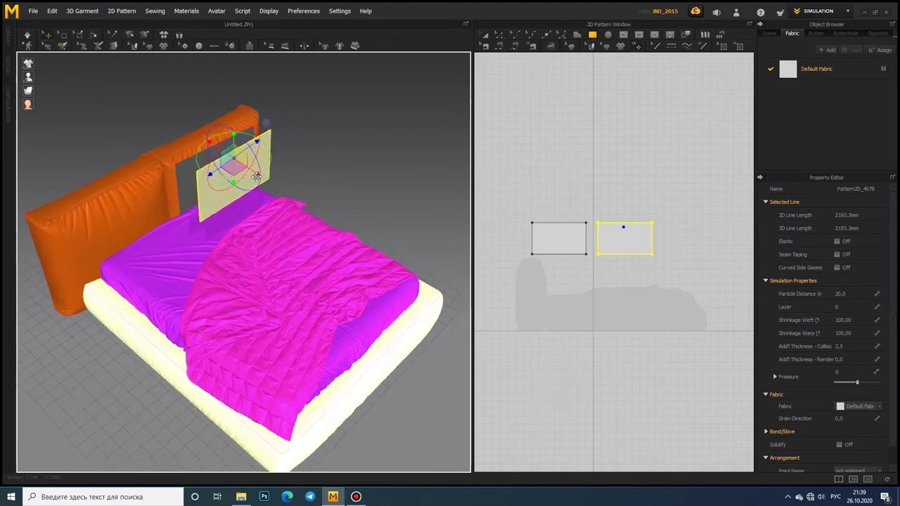
scroll(267, 169, "up", 3)
left_click(586, 236)
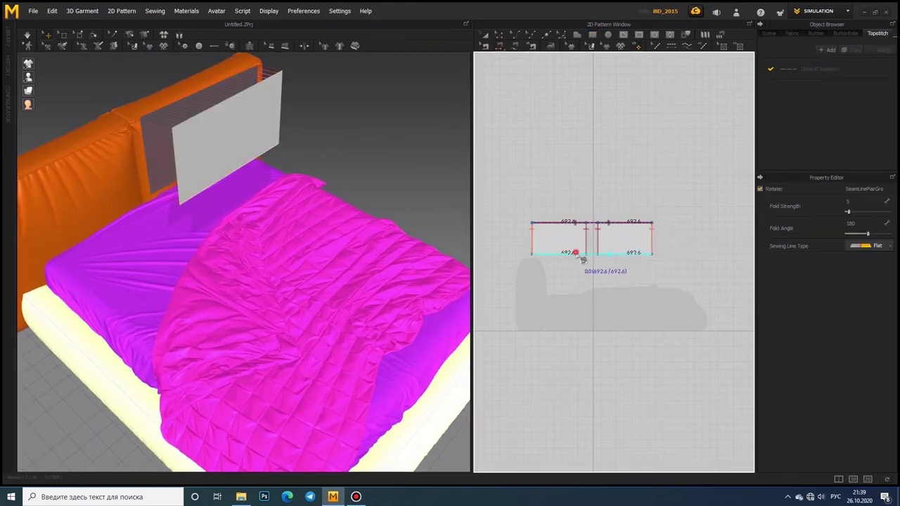
Select the sewn pillow panel and set its Pressure to 5.
mouse_move(260, 161)
right_mouse_down()
mouse_move(241, 197)
mouse_move(281, 197)
mouse_move(242, 181)
mouse_move(325, 201)
mouse_move(254, 171)
right_mouse_up()
left_click(241, 181)
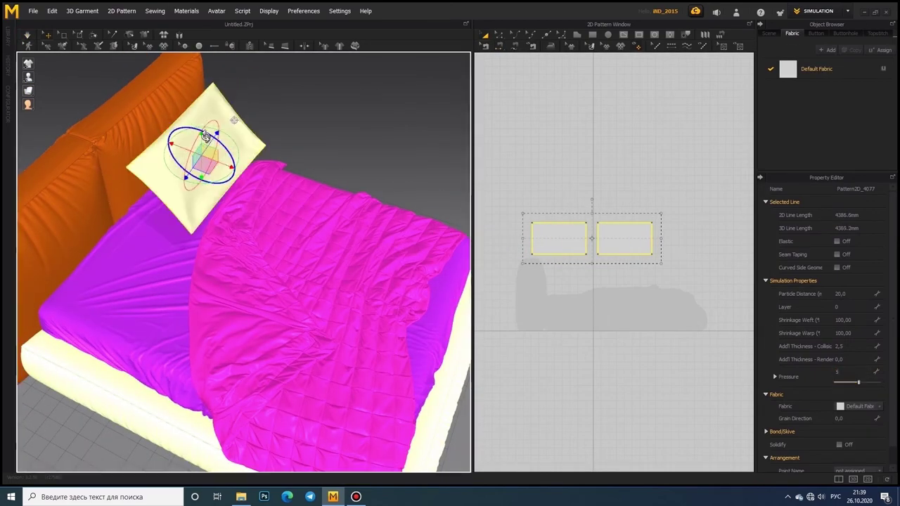
right_click_drag(82, 216, 146, 275)
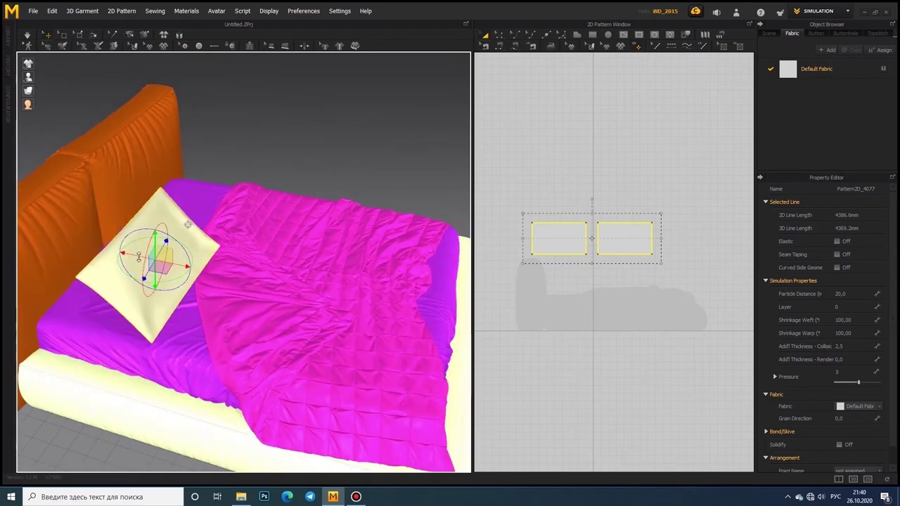
mouse_move(191, 253)
right_mouse_down()
mouse_move(86, 287)
mouse_move(177, 178)
mouse_move(183, 199)
mouse_move(94, 220)
mouse_move(181, 225)
mouse_move(237, 209)
mouse_move(260, 176)
mouse_move(232, 257)
right_mouse_up()
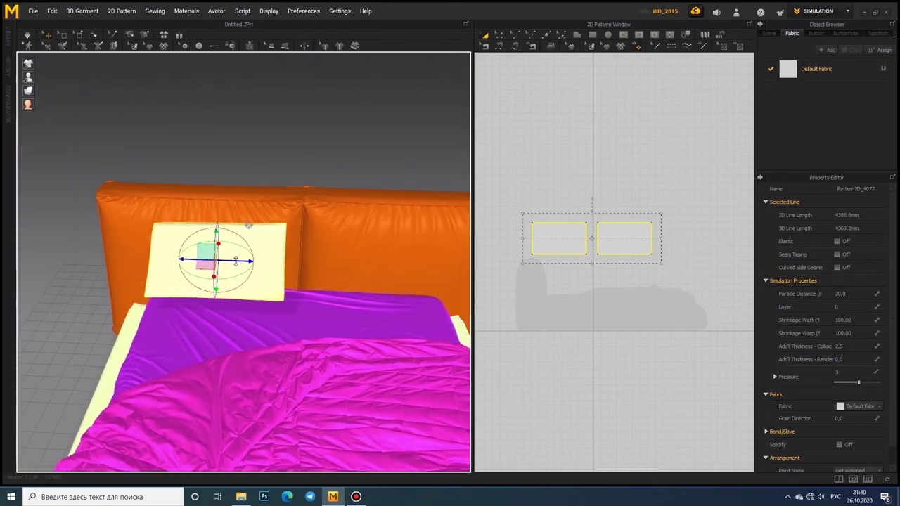
Simulate to inflate the pillow, then check the Default Fabric's physical preset.
left_click(28, 35)
mouse_move(176, 294)
right_mouse_down()
mouse_move(342, 241)
mouse_move(210, 256)
right_mouse_up()
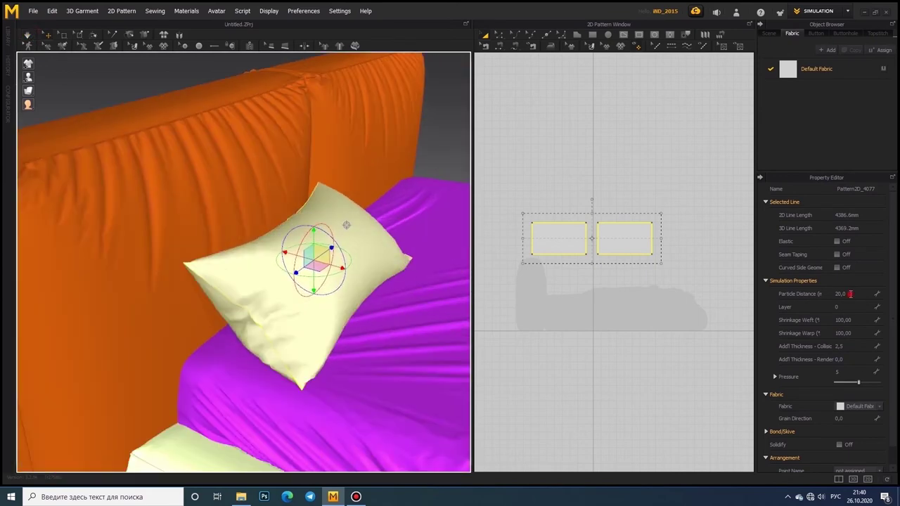
left_click(815, 69)
left_click(851, 380)
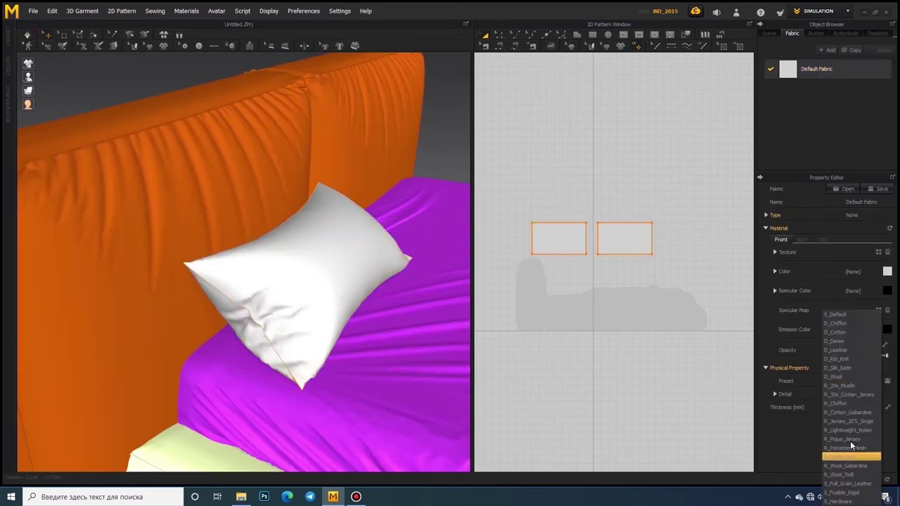
Stop the simulation and select the pillow's left panel.
left_click(27, 35)
mouse_move(187, 171)
right_mouse_down()
mouse_move(173, 181)
mouse_move(191, 152)
mouse_move(211, 165)
mouse_move(201, 171)
mouse_move(205, 184)
right_mouse_up()
left_click(579, 235)
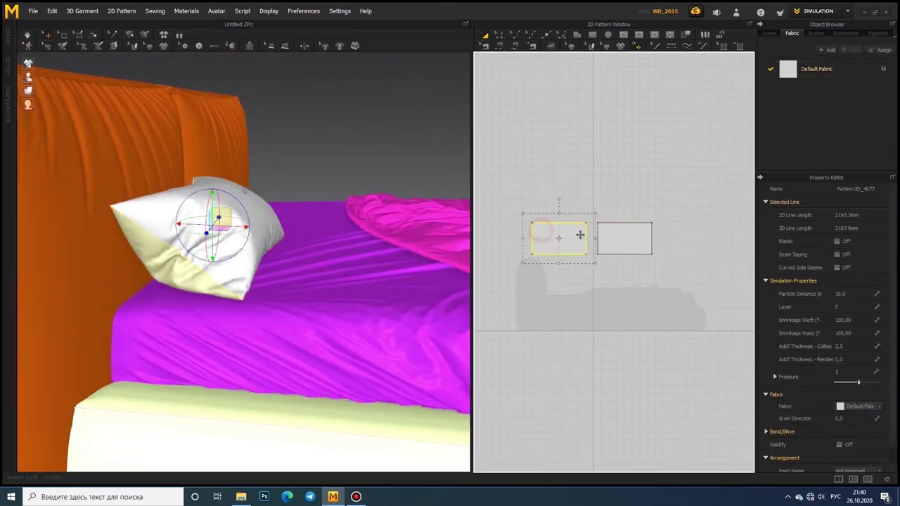
right_click_drag(211, 131, 218, 231)
scroll(239, 246, "down", 3)
right_click(545, 237)
left_click(252, 230)
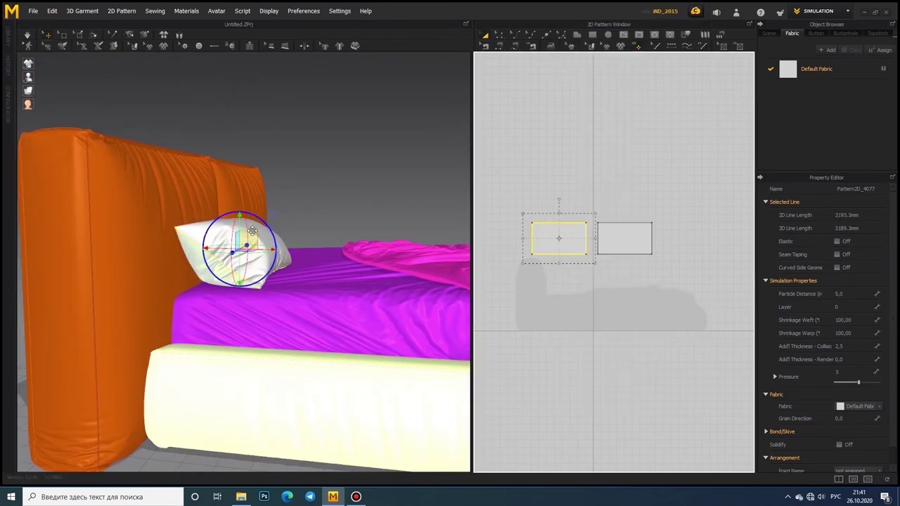
Select the pillow's right panel, lower its Pressure to 2, and inspect the pillow closely.
left_click(272, 240)
scroll(288, 253, "up", 2)
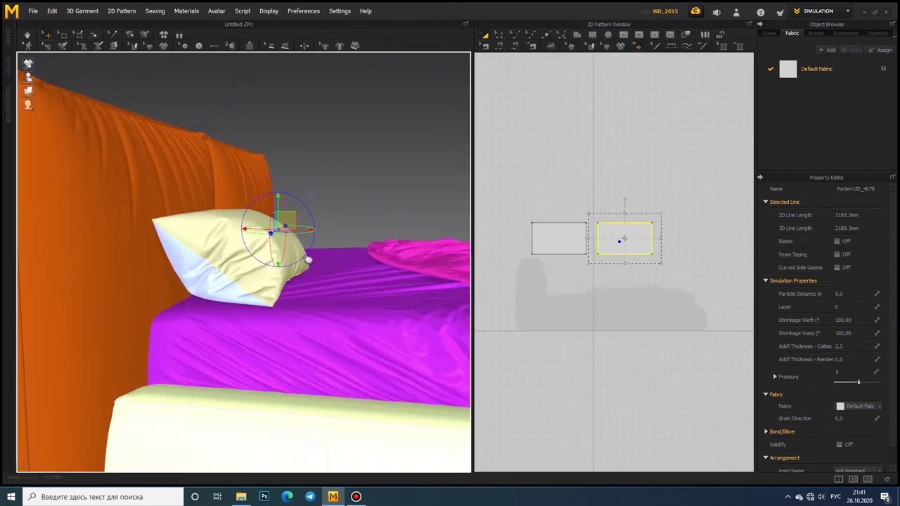
scroll(305, 264, "up", 2)
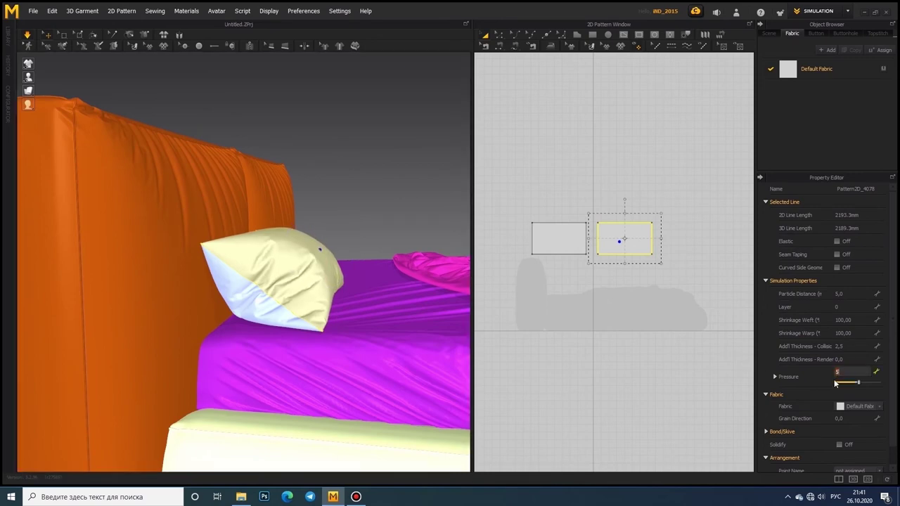
right_click_drag(373, 270, 335, 312)
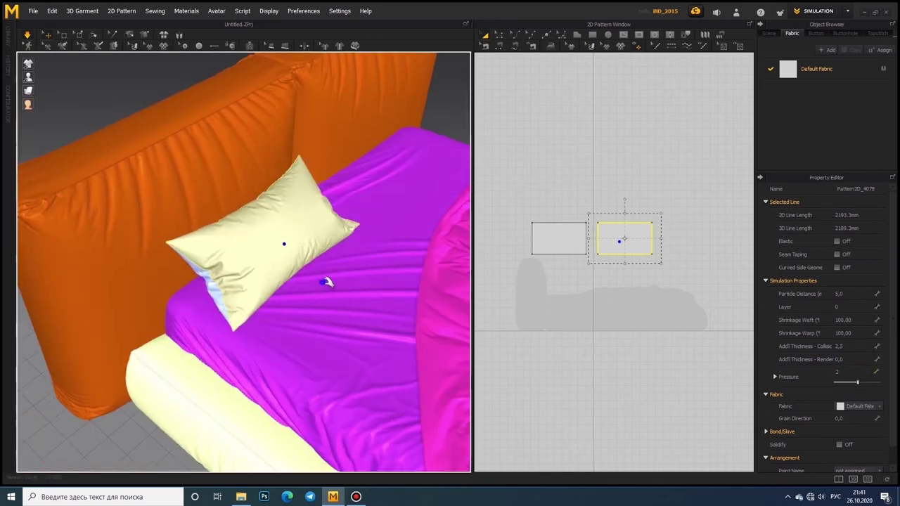
right_click_drag(325, 282, 348, 248)
scroll(299, 255, "up", 1)
scroll(299, 255, "up", 3)
scroll(307, 203, "up", 2)
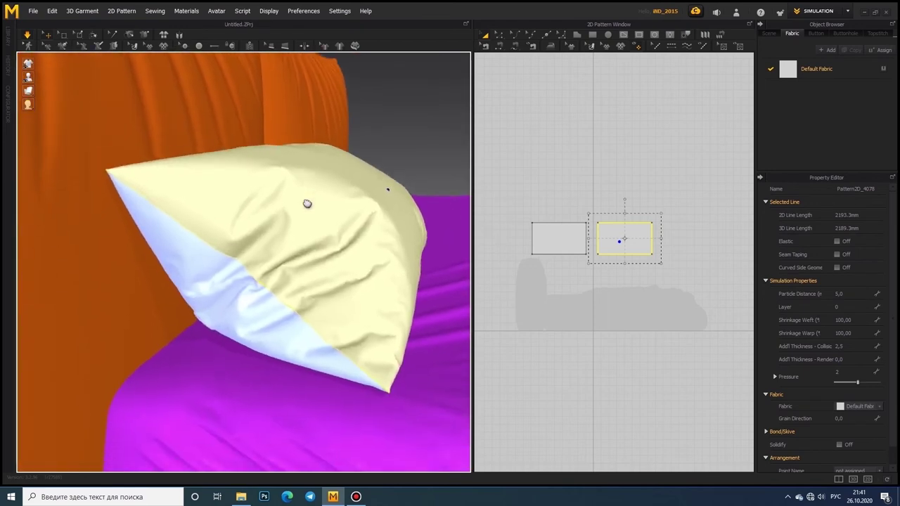
scroll(307, 204, "down", 1)
scroll(327, 235, "down", 3)
Duplicate the pillow and select both pieces of the new copy.
right_click(556, 239)
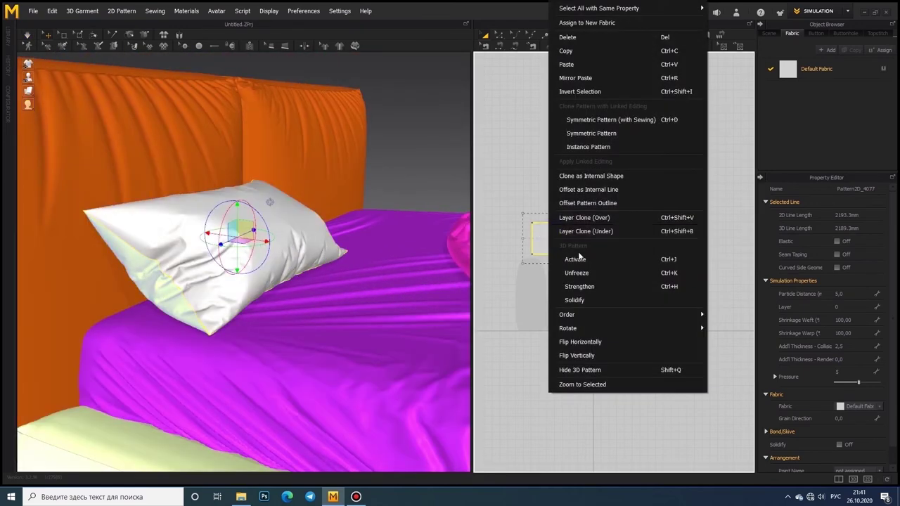
key("Escape")
right_click_drag(298, 256, 587, 243)
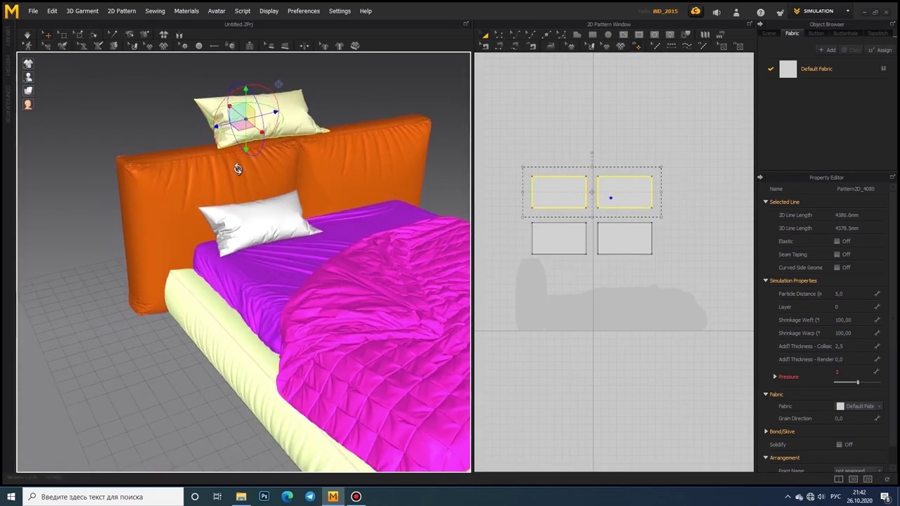
right_click_drag(255, 135, 227, 180)
left_click(232, 181)
left_click(624, 247, "shift")
right_click(624, 247)
left_click(568, 193)
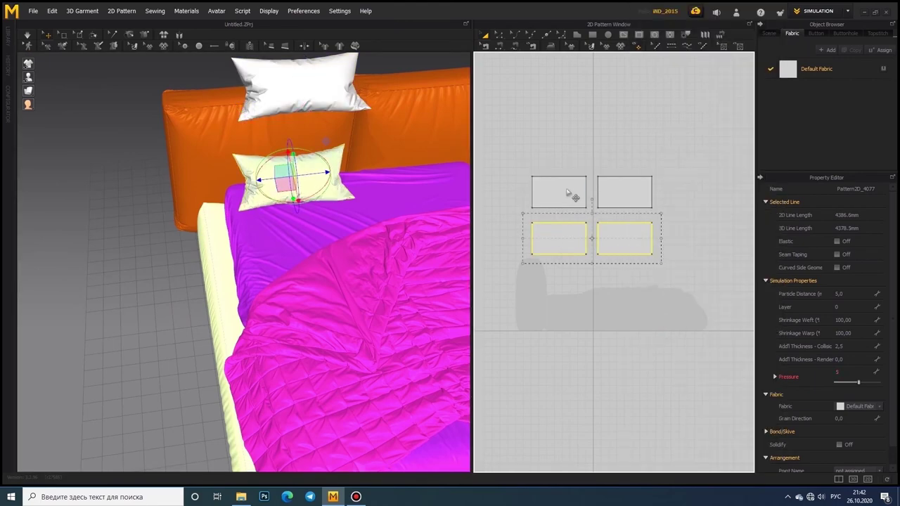
Slide the copied pillow to the right and lift it slightly beside the first.
mouse_move(428, 83)
right_mouse_down()
mouse_move(318, 122)
mouse_move(199, 221)
mouse_move(281, 225)
right_mouse_up()
scroll(284, 224, "up", 2)
scroll(285, 223, "up", 2)
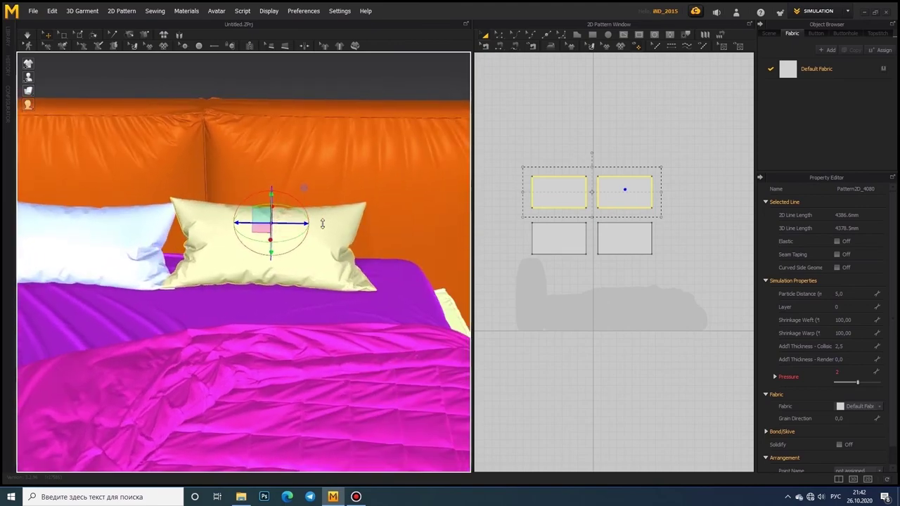
left_click_drag(286, 224, 325, 223)
scroll(330, 240, "down", 3)
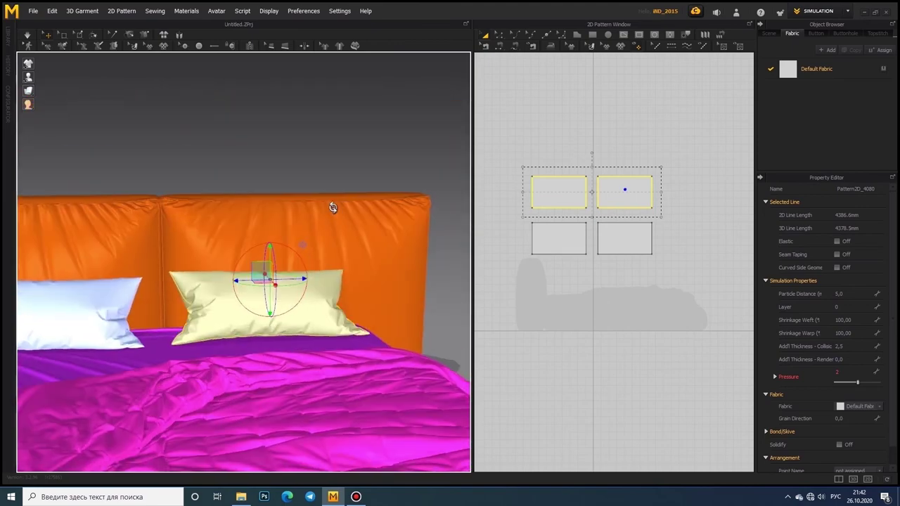
mouse_move(331, 204)
right_mouse_down()
mouse_move(321, 247)
mouse_move(367, 282)
mouse_move(358, 246)
right_mouse_up()
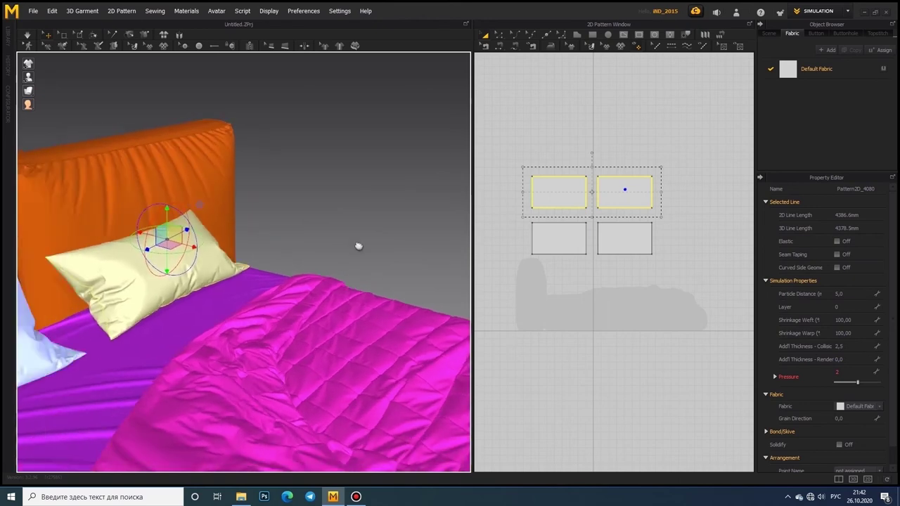
left_click(559, 193, "ctrl")
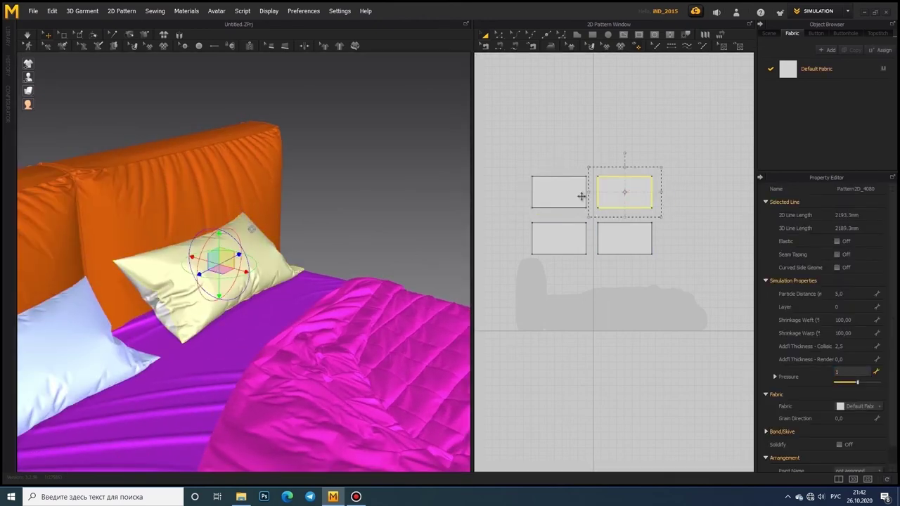
middle_click_drag(139, 191, 205, 159)
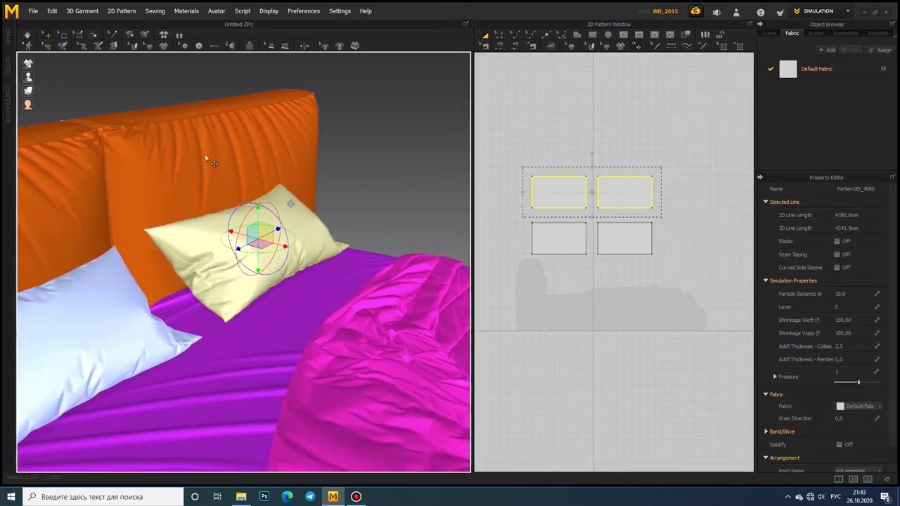
left_click_drag(257, 198, 258, 182)
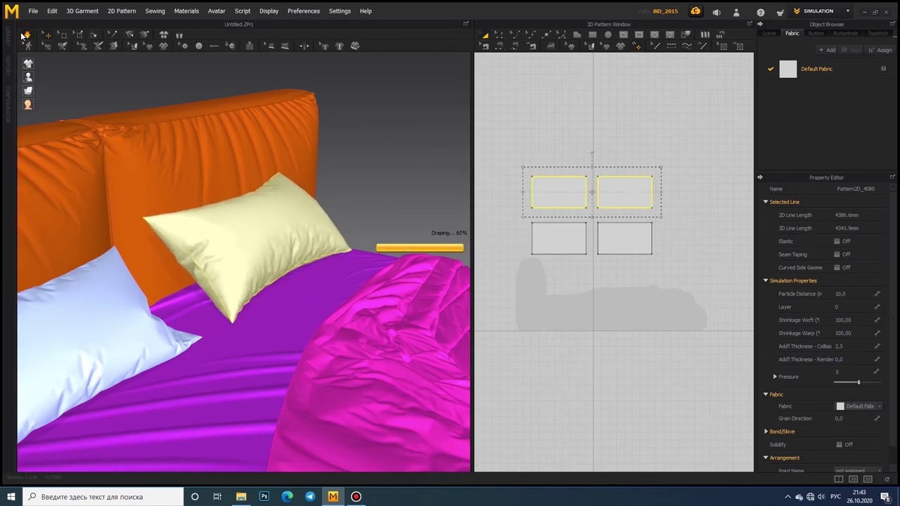
Reselect both pieces of the copied pillow and review it against the headboard.
mouse_move(150, 211)
right_mouse_down()
mouse_move(228, 204)
mouse_move(47, 181)
right_mouse_up()
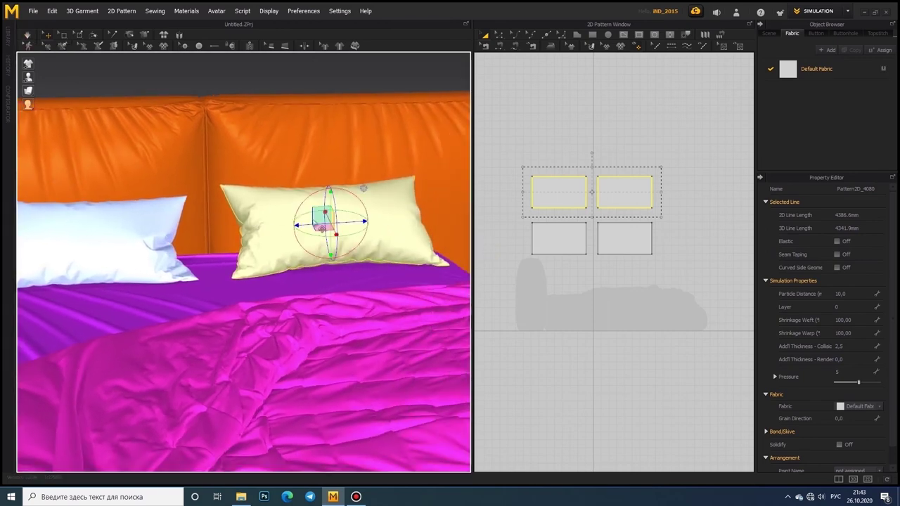
mouse_move(363, 186)
right_mouse_down()
mouse_move(393, 203)
mouse_move(141, 244)
mouse_move(297, 213)
mouse_move(470, 229)
right_mouse_up()
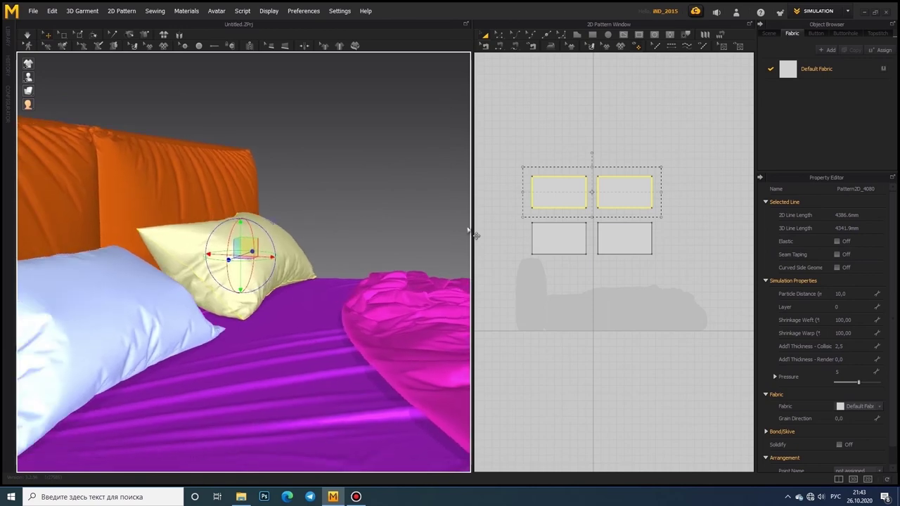
right_click(527, 228)
left_click(621, 289)
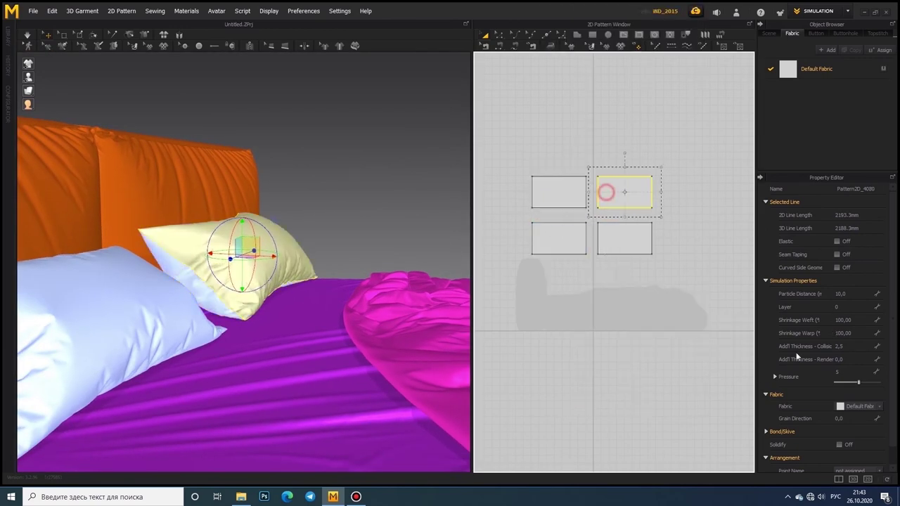
mouse_move(164, 211)
right_mouse_down()
mouse_move(241, 173)
mouse_move(194, 237)
mouse_move(209, 270)
mouse_move(460, 242)
right_mouse_up()
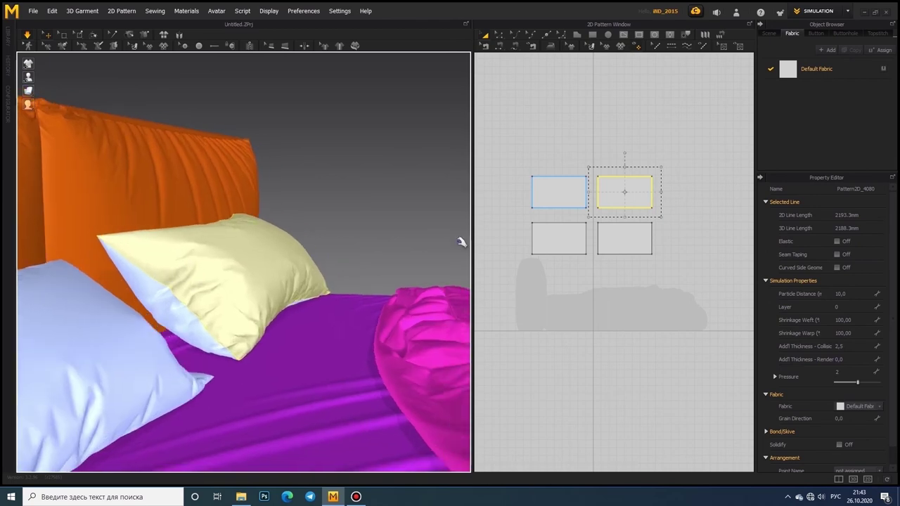
right_click(631, 223)
left_click(622, 262)
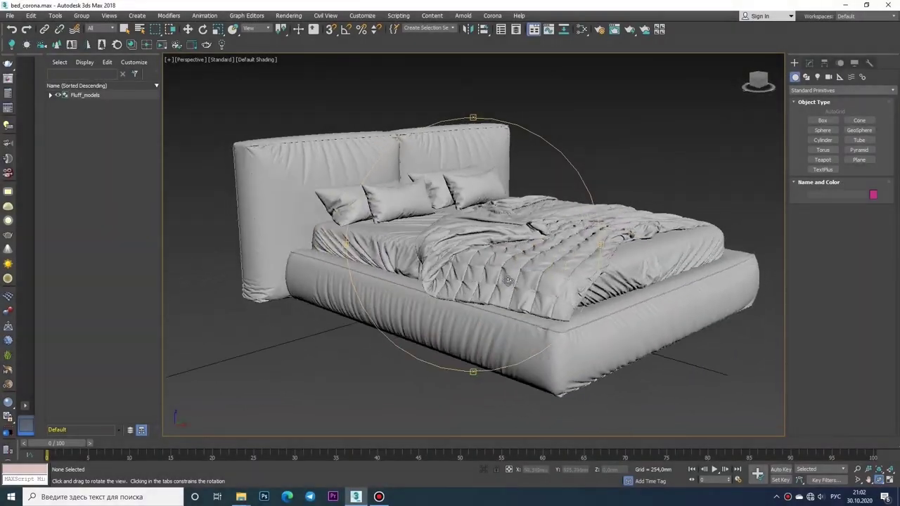
left_click_drag(507, 281, 594, 274)
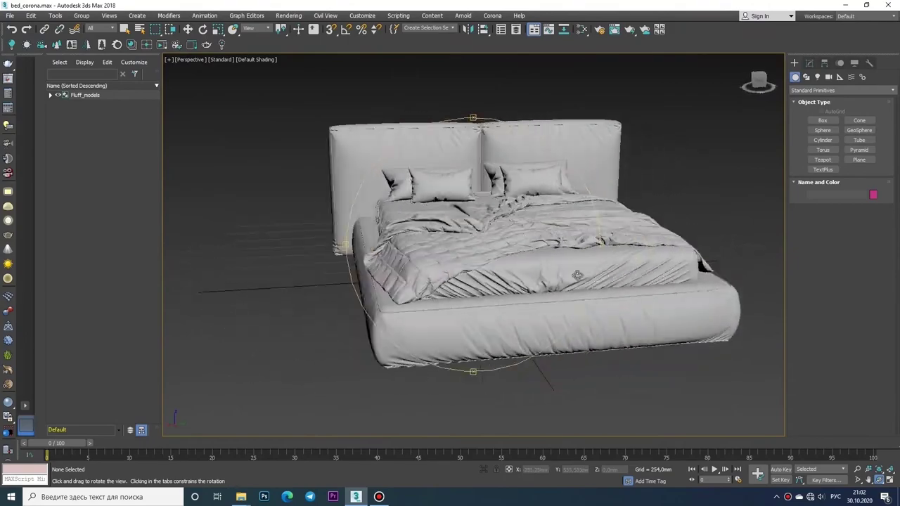
left_click(262, 61)
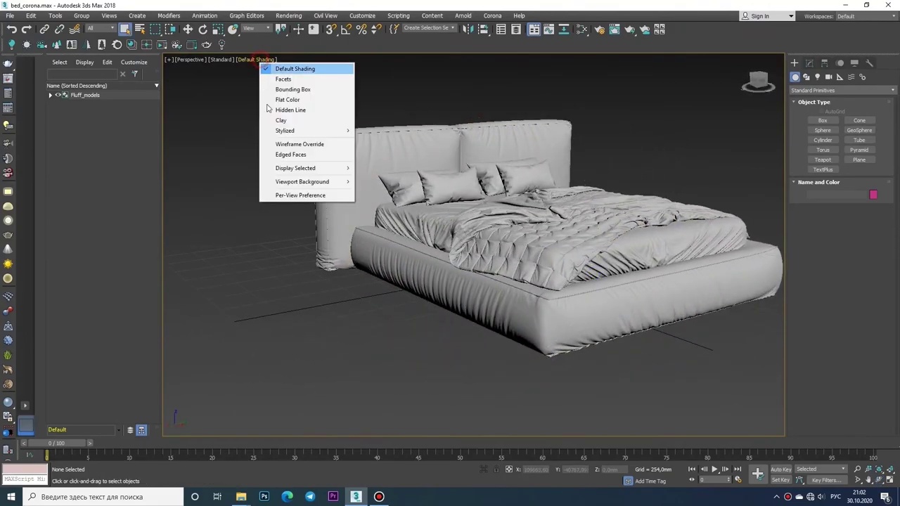
left_click(281, 155)
scroll(363, 225, "up", 6)
scroll(421, 161, "down", 2)
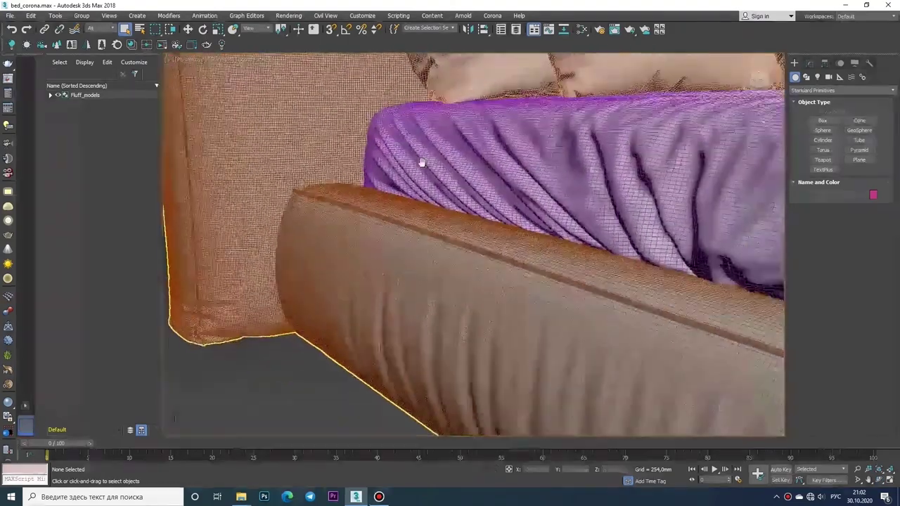
scroll(322, 237, "down", 2)
scroll(321, 237, "down", 1)
scroll(357, 191, "down", 3)
scroll(357, 190, "down", 2)
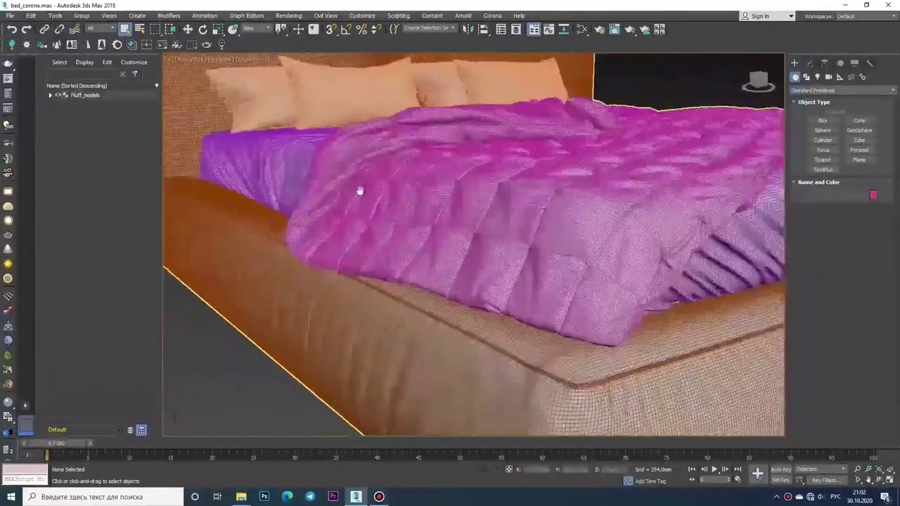
scroll(357, 190, "down", 1)
mouse_move(357, 191)
middle_mouse_down("alt")
mouse_move(552, 293)
mouse_move(468, 302)
middle_mouse_up("alt")
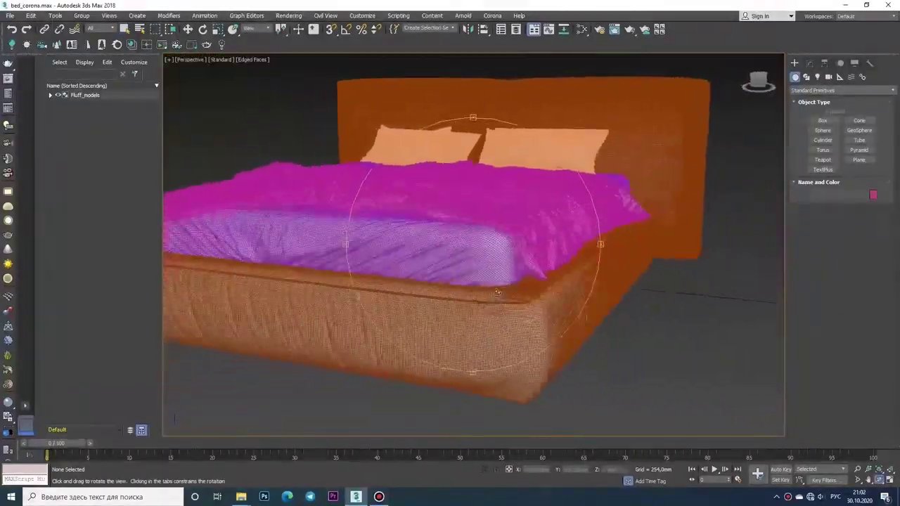
scroll(578, 267, "up", 4)
scroll(579, 267, "up", 1)
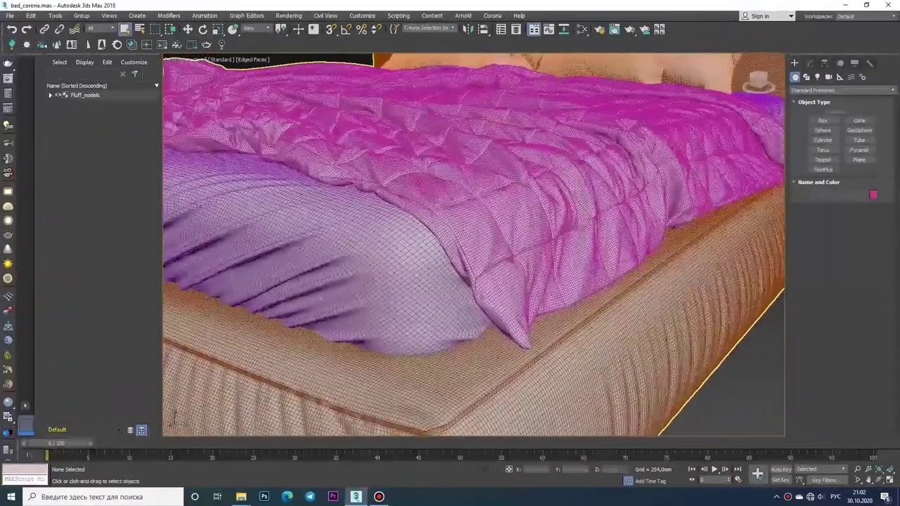
left_click(257, 61)
left_click(262, 154)
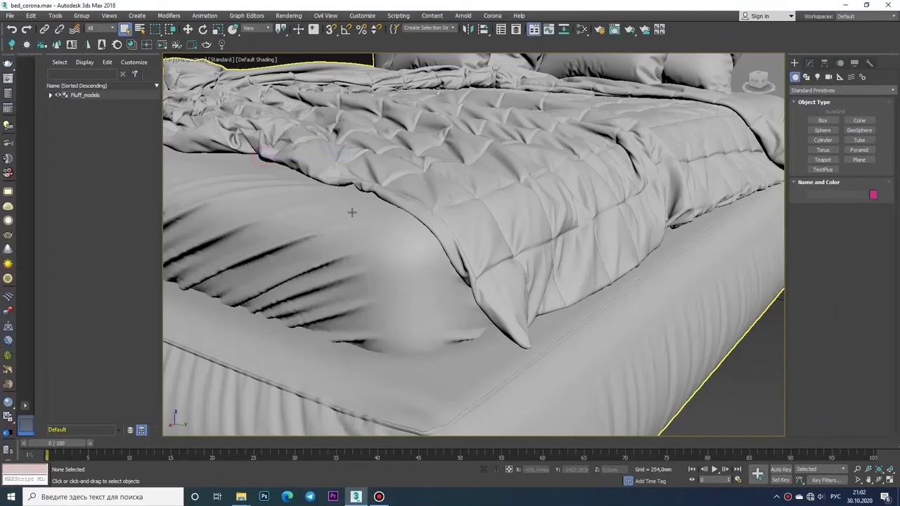
scroll(393, 205, "down", 5)
middle_click_drag(438, 203, 498, 231, "alt")
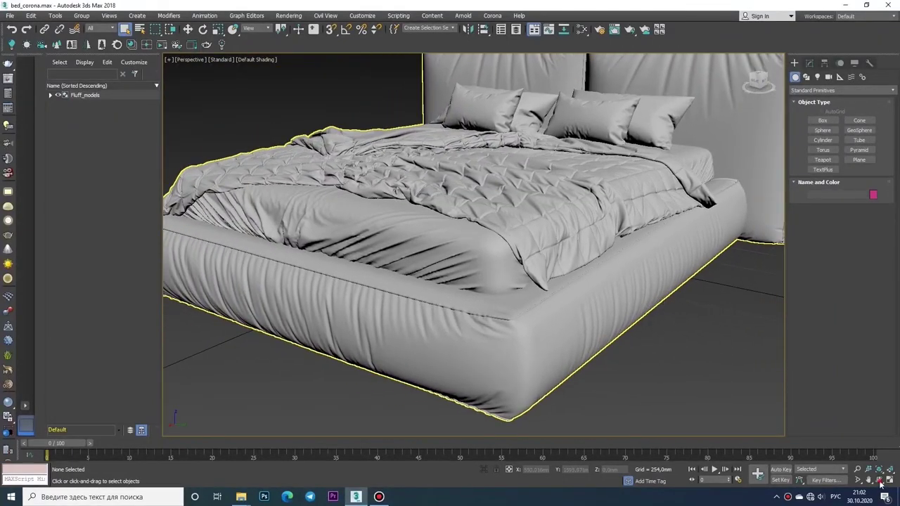
left_click_drag(523, 275, 474, 296)
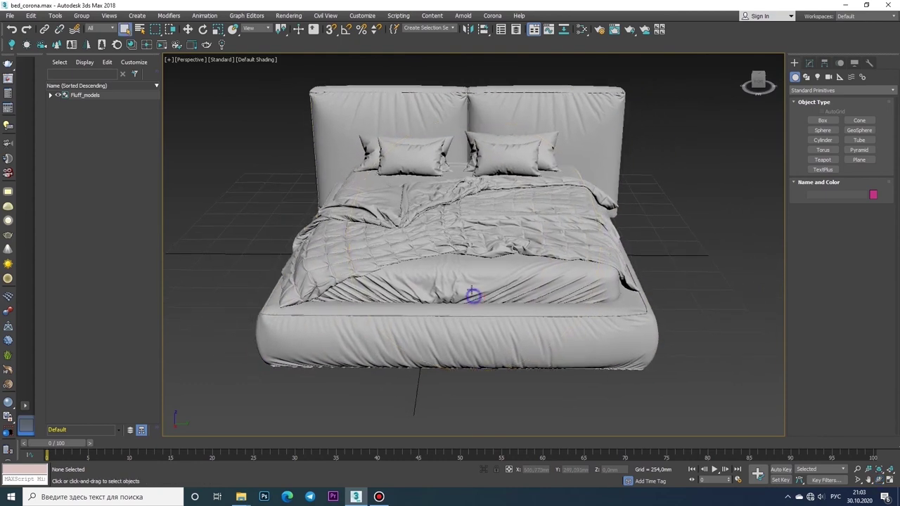